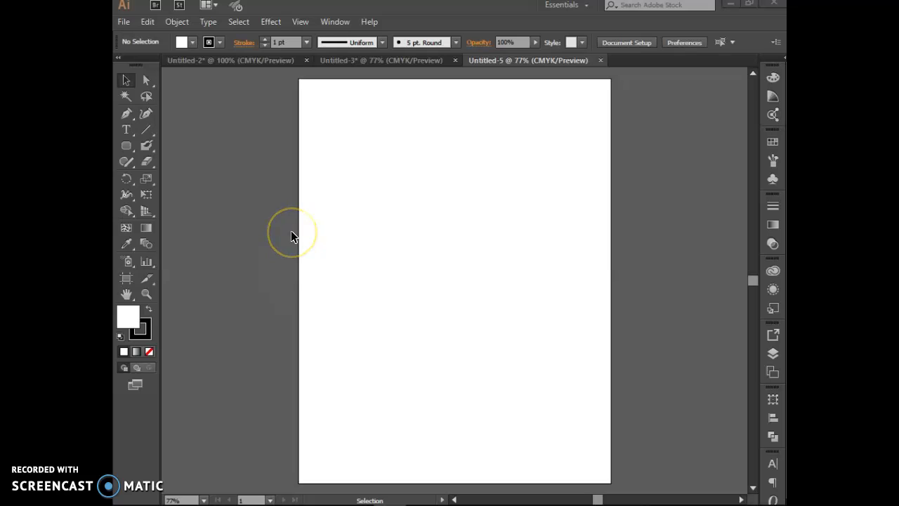
Switch from the Blob Brush to the Paintbrush tool in the brush tools flyout.
{"action": "left_click", "coordinate": [146, 147]}
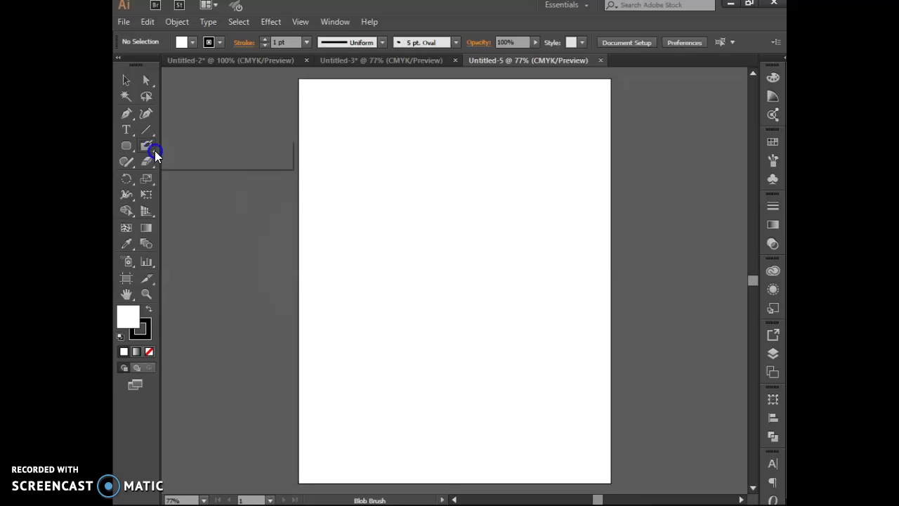
{"action": "left_click_drag", "start_coordinate": [155, 150], "coordinate": [148, 145]}
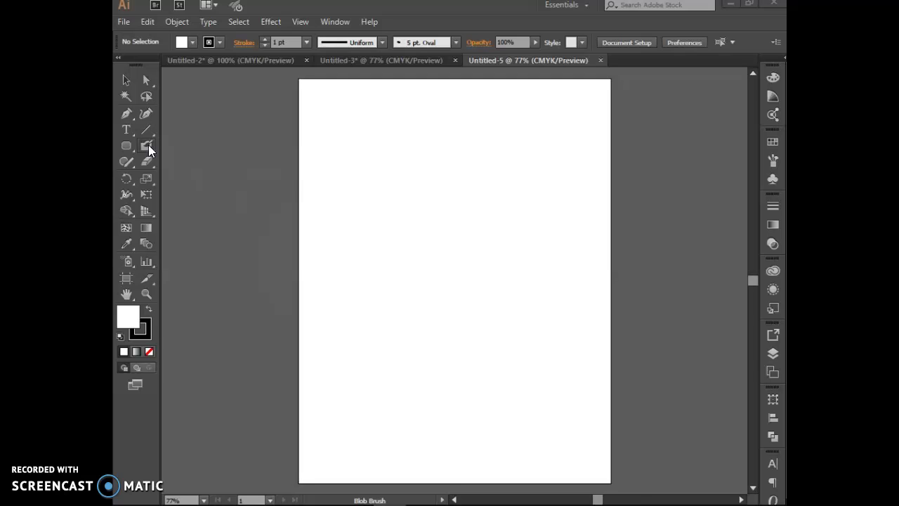
{"action": "left_click", "coordinate": [148, 144]}
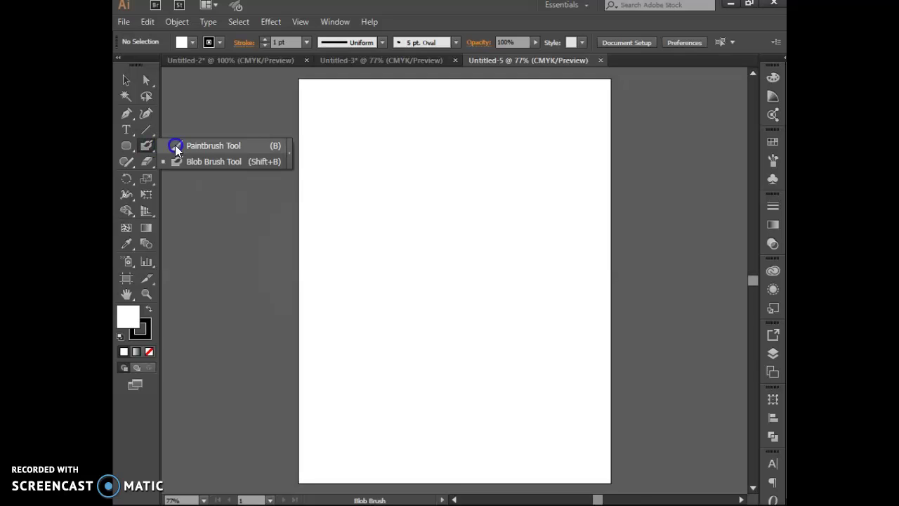
{"action": "left_click", "coordinate": [195, 162]}
{"action": "left_click_drag", "start_coordinate": [197, 166], "coordinate": [202, 161]}
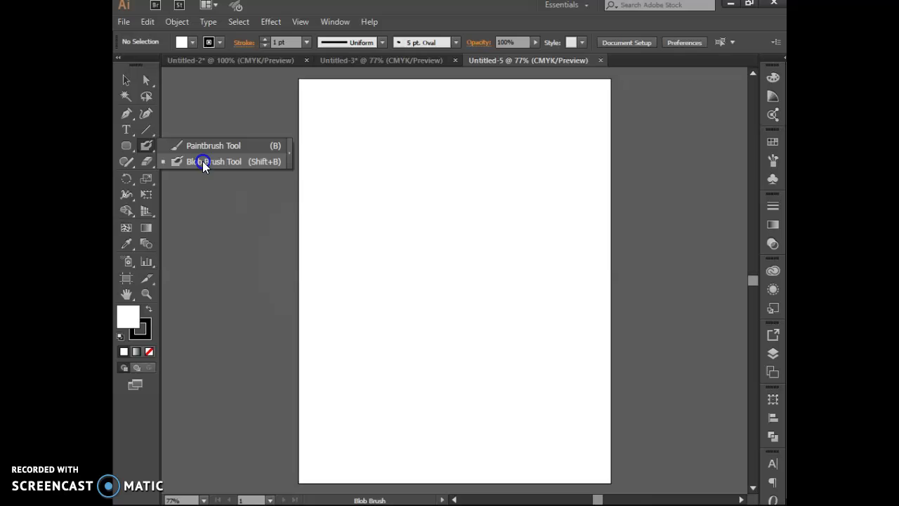
{"action": "left_click_drag", "start_coordinate": [202, 161], "coordinate": [202, 152]}
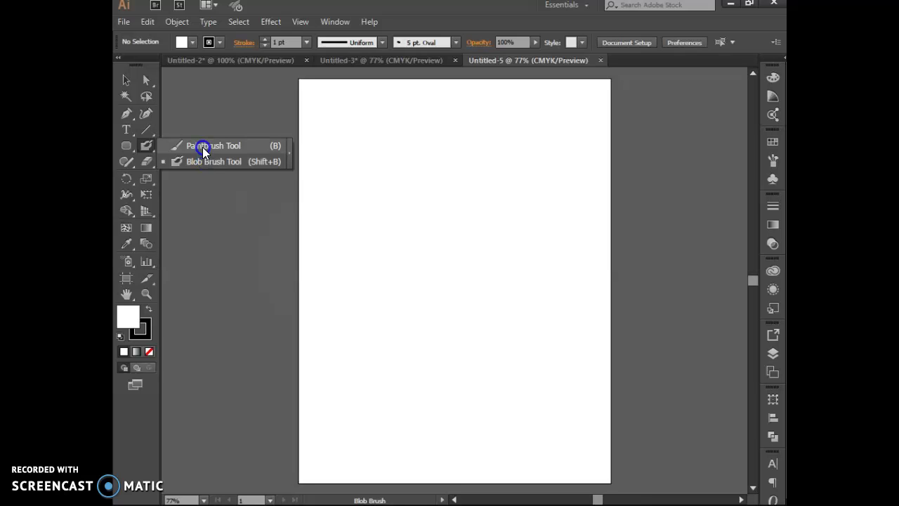
{"action": "left_click_drag", "start_coordinate": [203, 147], "coordinate": [202, 147]}
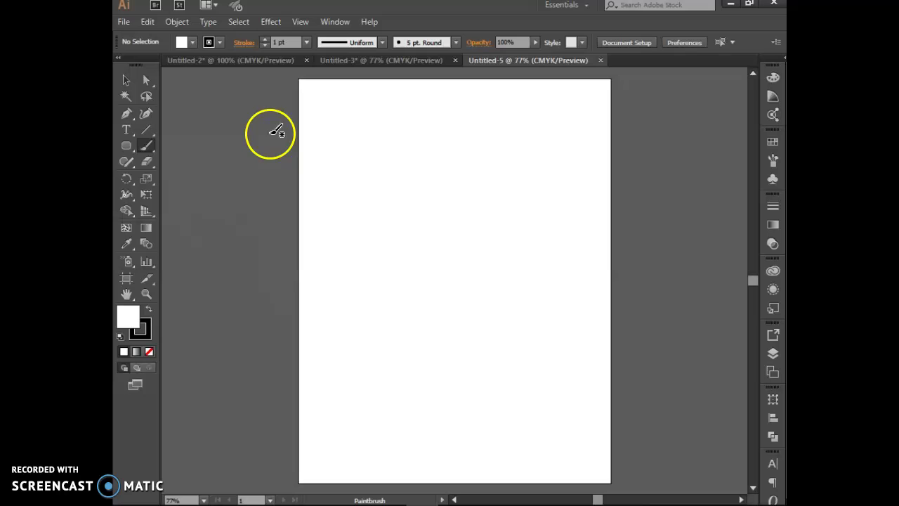
Set the stroke to magenta and paint a wavy stroke across the page centre.
{"action": "left_click", "coordinate": [220, 42]}
{"action": "left_click", "coordinate": [205, 65]}
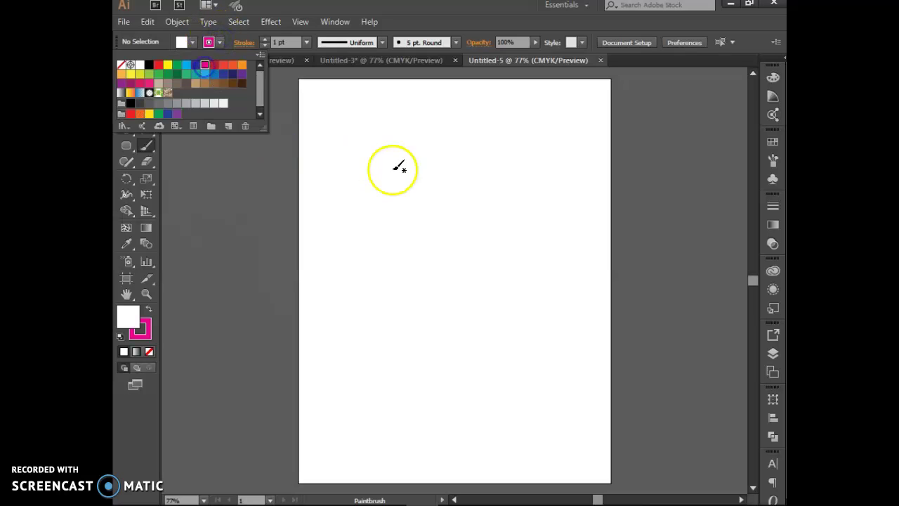
{"action": "left_click", "coordinate": [358, 165]}
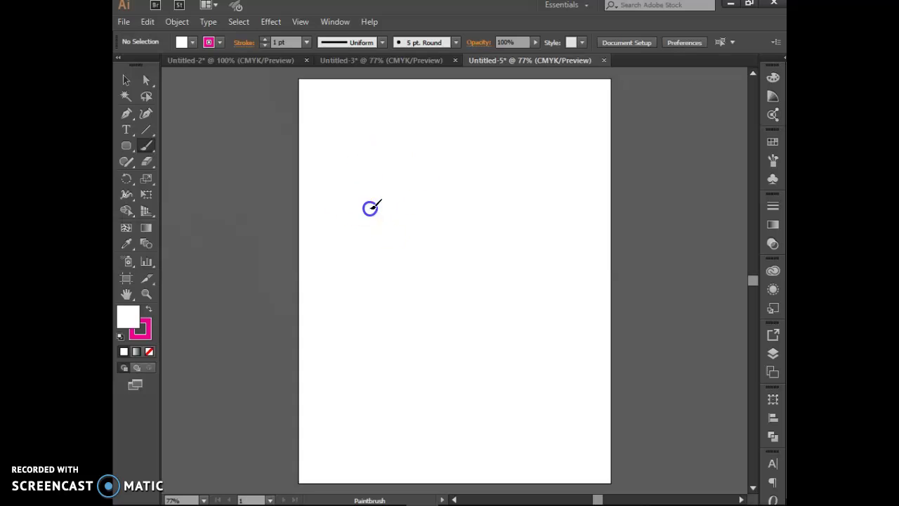
{"action": "mouse_move", "coordinate": [360, 203]}
{"action": "left_mouse_down"}
{"action": "mouse_move", "coordinate": [461, 195]}
{"action": "mouse_move", "coordinate": [415, 281]}
{"action": "mouse_move", "coordinate": [505, 305]}
{"action": "left_mouse_up"}
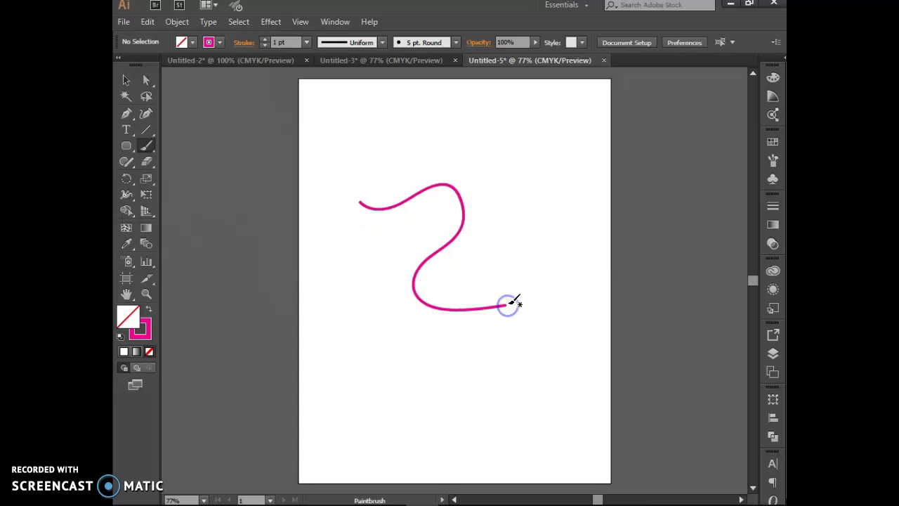
Set the fill to None and paint a second wavy magenta stroke above the first.
{"action": "left_click", "coordinate": [192, 43]}
{"action": "left_click", "coordinate": [186, 74]}
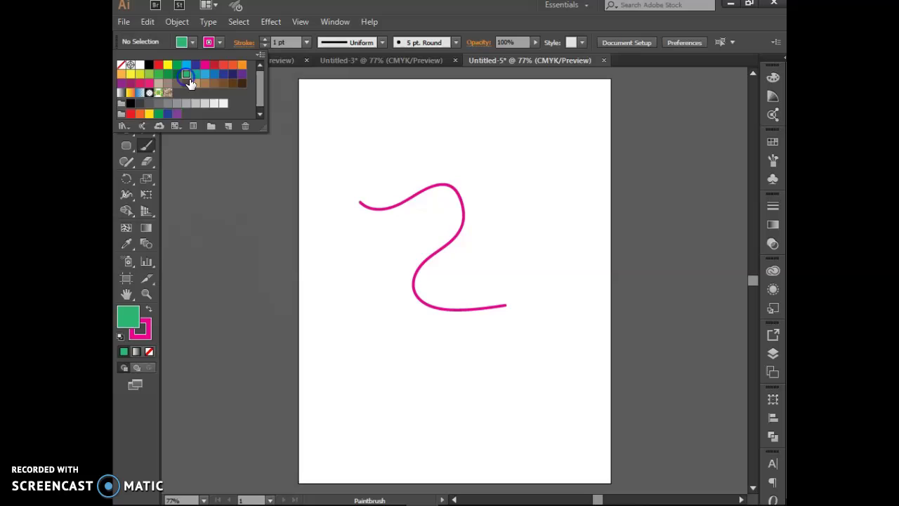
{"action": "left_click", "coordinate": [359, 115]}
{"action": "mouse_move", "coordinate": [375, 137]}
{"action": "left_mouse_down"}
{"action": "mouse_move", "coordinate": [446, 139]}
{"action": "mouse_move", "coordinate": [477, 262]}
{"action": "left_mouse_up"}
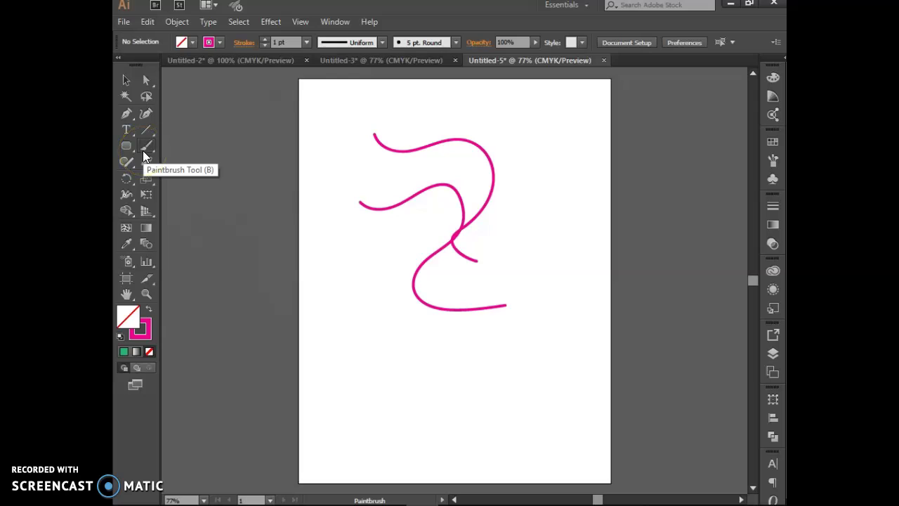
Select the lower wavy stroke, raise its weight to 12 pt, and show its Stroke options.
{"action": "left_click", "coordinate": [122, 81]}
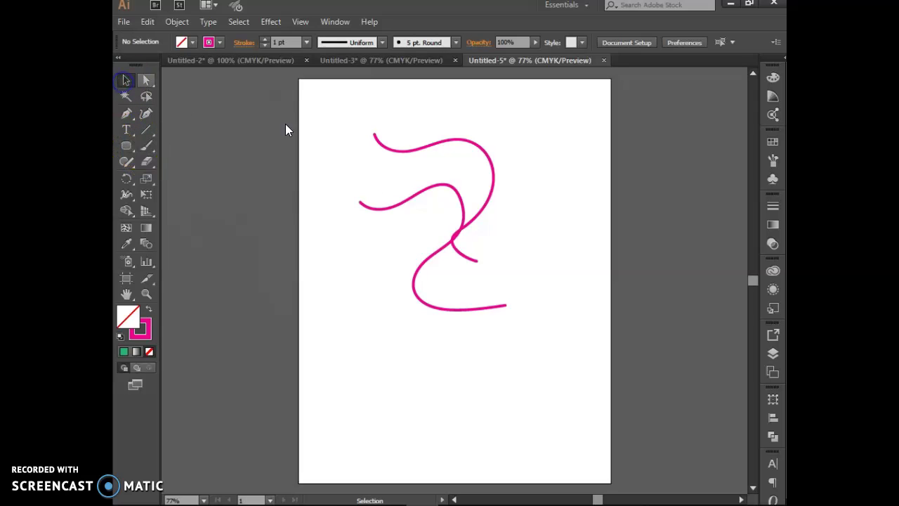
{"action": "left_click", "coordinate": [385, 207]}
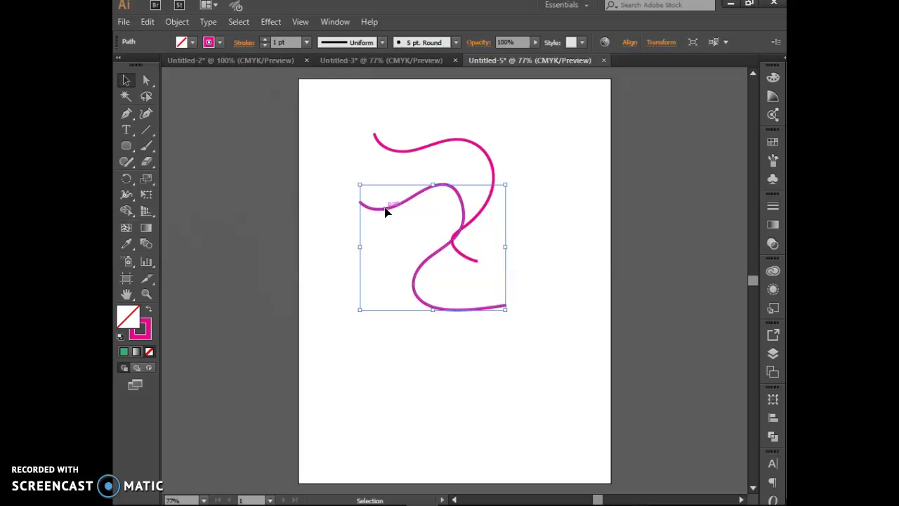
{"action": "left_click", "coordinate": [149, 145]}
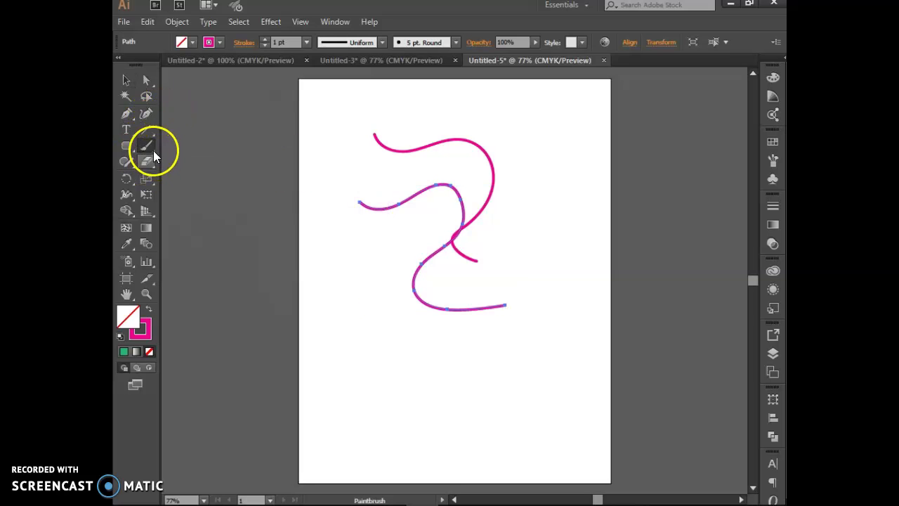
{"action": "left_click", "coordinate": [220, 42]}
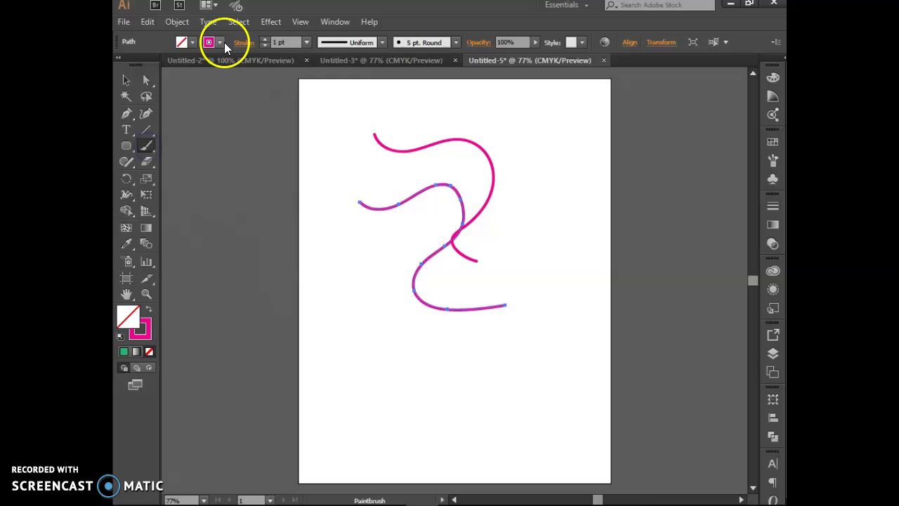
{"action": "left_click", "coordinate": [267, 39]}
{"action": "left_click", "coordinate": [266, 39]}
{"action": "left_click", "coordinate": [266, 39]}
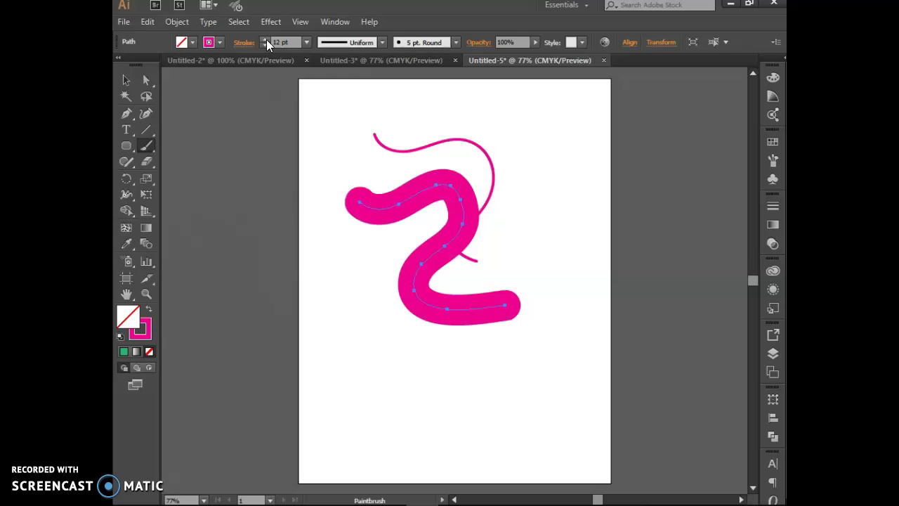
{"action": "left_click", "coordinate": [243, 43]}
Try round and projecting cap styles, then paint a thick 12 pt wavy stroke at the lower left.
{"action": "left_click", "coordinate": [244, 44]}
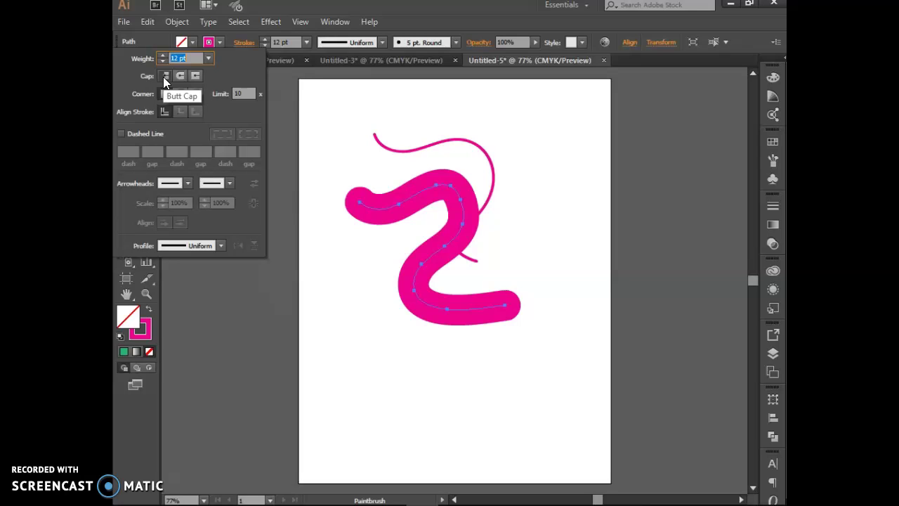
{"action": "left_click", "coordinate": [181, 75]}
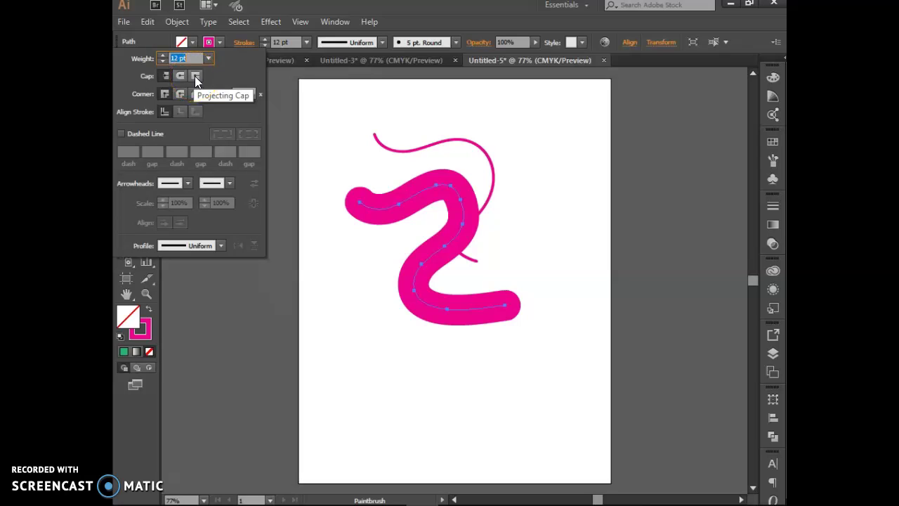
{"action": "left_click", "coordinate": [195, 76]}
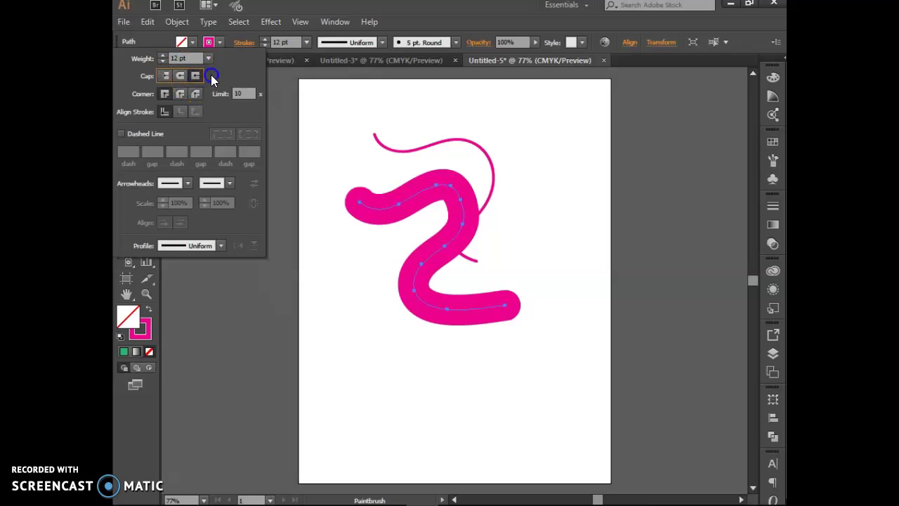
{"action": "left_click", "coordinate": [402, 230]}
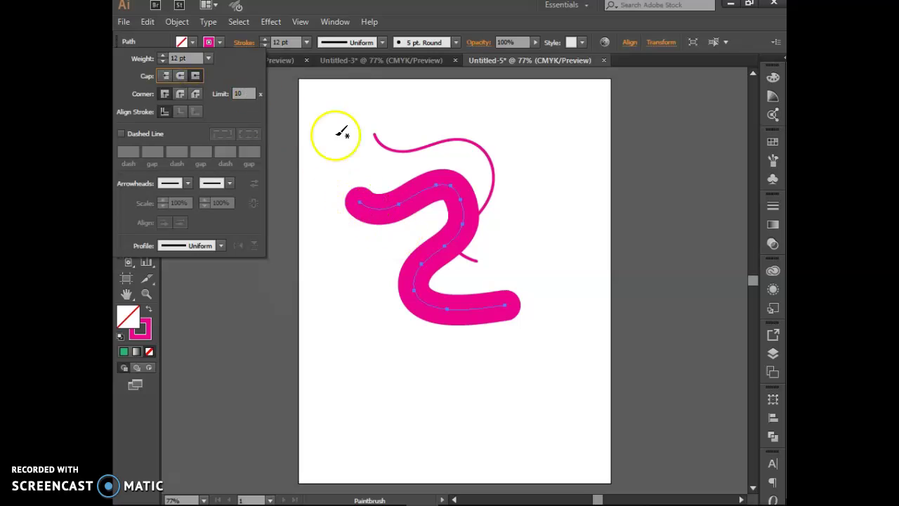
{"action": "left_click", "coordinate": [343, 297]}
{"action": "mouse_move", "coordinate": [343, 303]}
{"action": "left_mouse_down"}
{"action": "mouse_move", "coordinate": [383, 355]}
{"action": "mouse_move", "coordinate": [454, 385]}
{"action": "mouse_move", "coordinate": [486, 413]}
{"action": "left_mouse_up"}
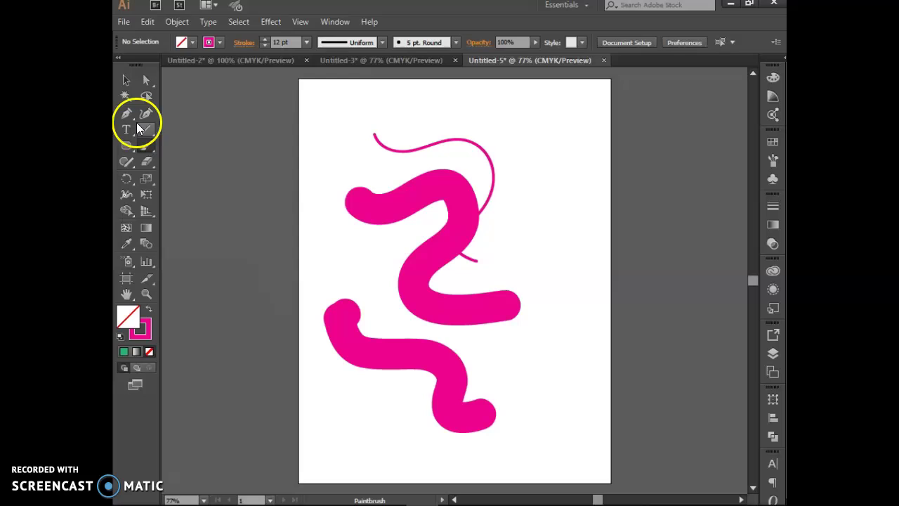
Switch to flat caps, lower the weight to 6 pt, and paint a curve at the upper right.
{"action": "left_click", "coordinate": [242, 43]}
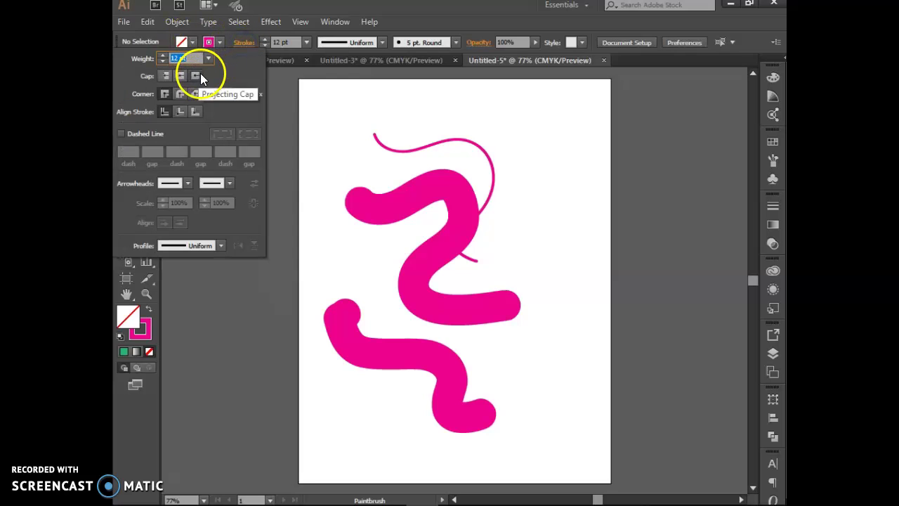
{"action": "left_click", "coordinate": [196, 76]}
{"action": "left_click", "coordinate": [163, 75]}
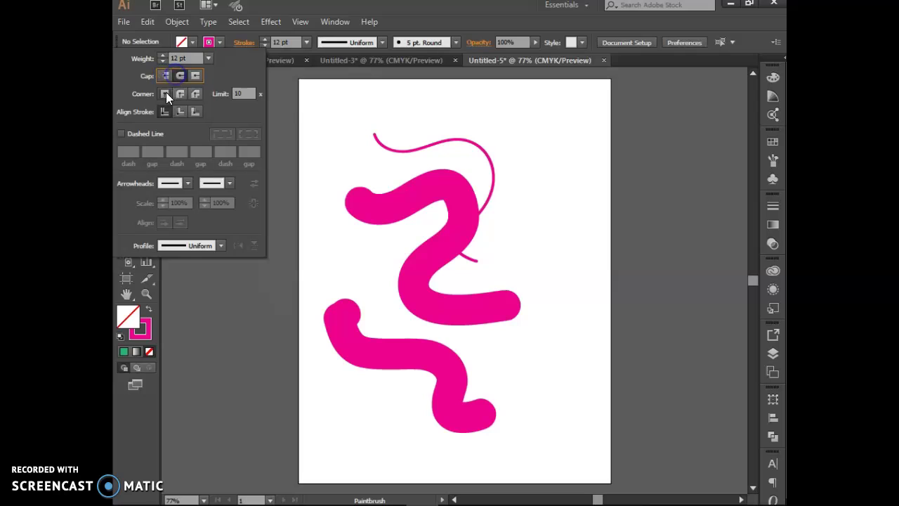
{"action": "left_click", "coordinate": [162, 62]}
{"action": "left_click", "coordinate": [163, 62]}
{"action": "left_click", "coordinate": [162, 62]}
{"action": "left_click", "coordinate": [162, 61]}
{"action": "left_click", "coordinate": [162, 62]}
{"action": "left_click", "coordinate": [162, 62]}
{"action": "left_click", "coordinate": [167, 75]}
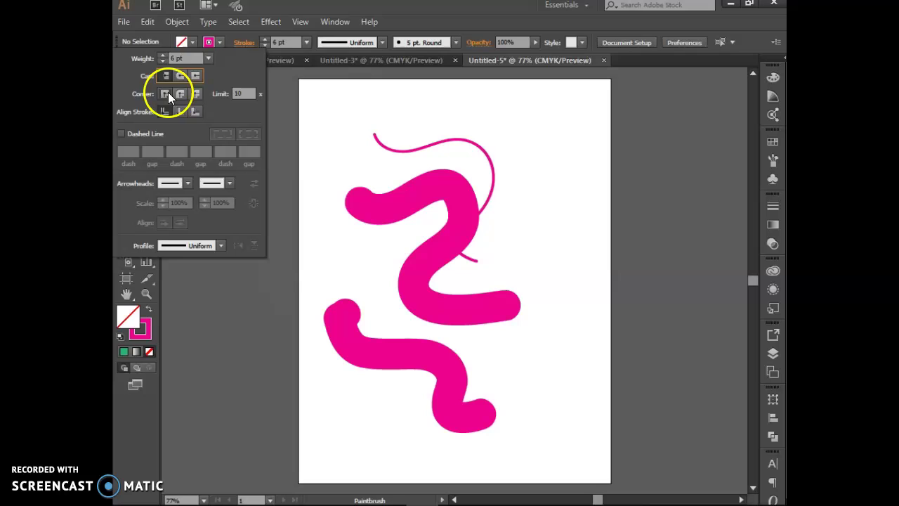
{"action": "left_click", "coordinate": [383, 72]}
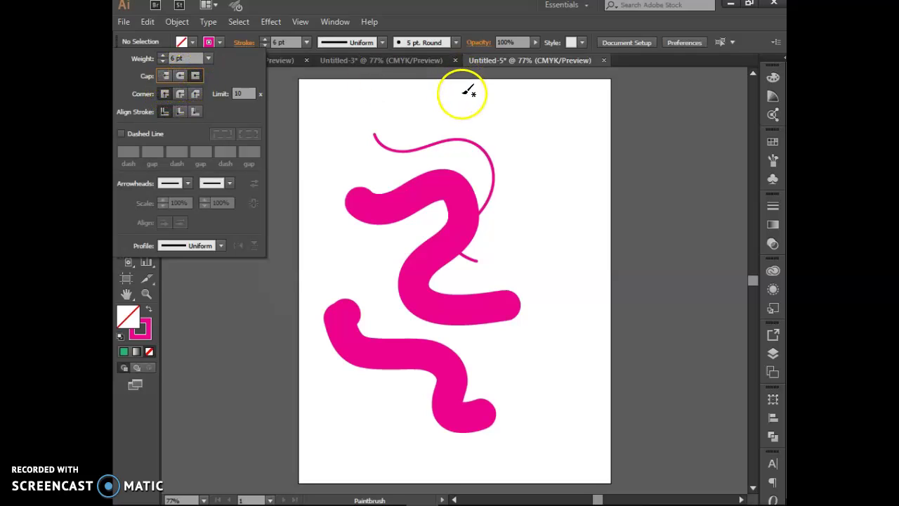
{"action": "mouse_move", "coordinate": [500, 116]}
{"action": "left_mouse_down"}
{"action": "mouse_move", "coordinate": [551, 165]}
{"action": "mouse_move", "coordinate": [544, 240]}
{"action": "left_mouse_up"}
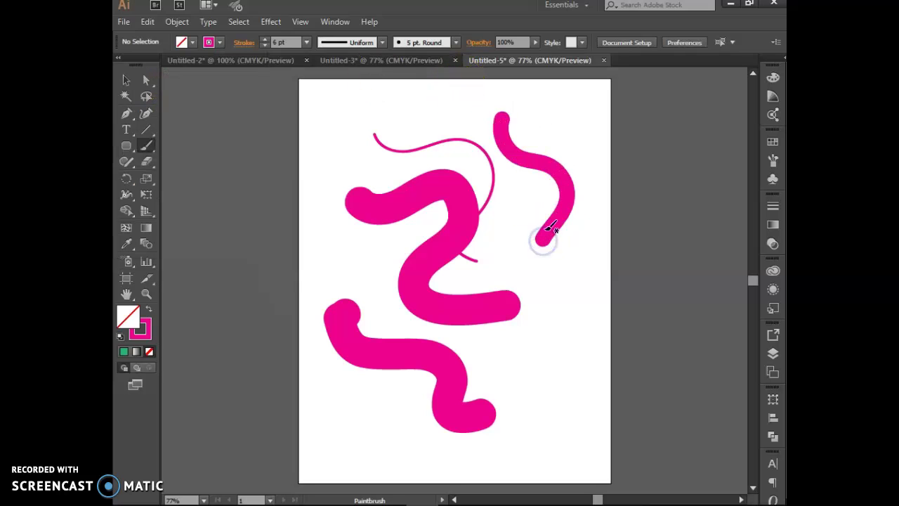
Set the stroke corner style to Bevel Join after trying Round Join.
{"action": "left_click", "coordinate": [241, 44]}
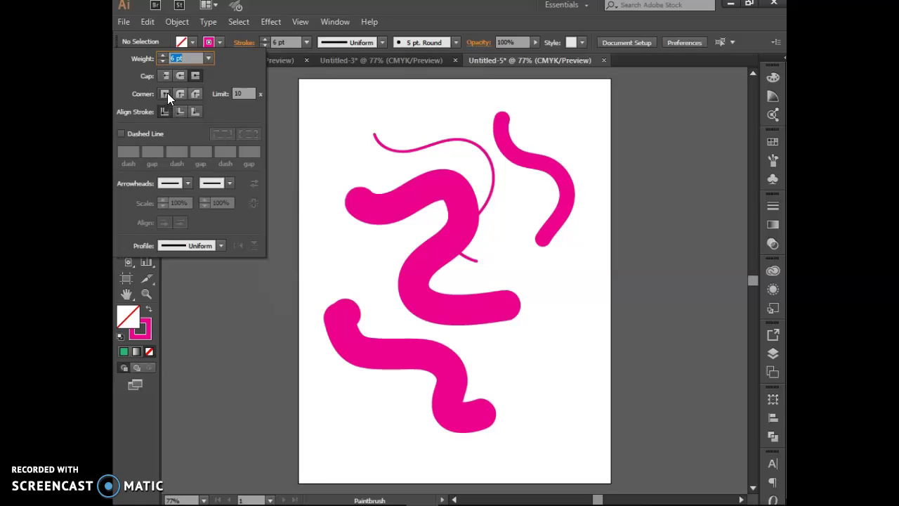
{"action": "left_click", "coordinate": [180, 92]}
{"action": "left_click", "coordinate": [194, 93]}
{"action": "left_click", "coordinate": [194, 93]}
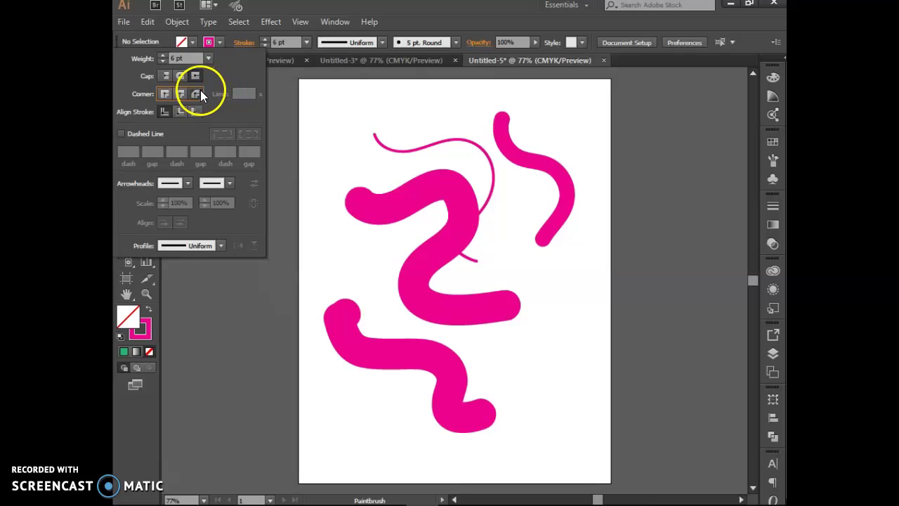
Draw a rectangle on the artboard beside the lower wavy stroke with the Rectangle tool.
{"action": "left_click", "coordinate": [291, 12]}
{"action": "left_click", "coordinate": [127, 144]}
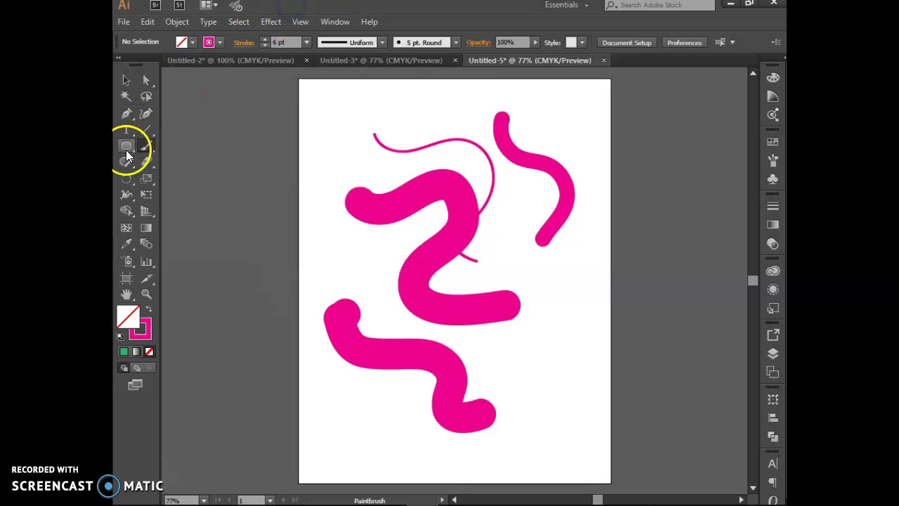
{"action": "left_click", "coordinate": [162, 145]}
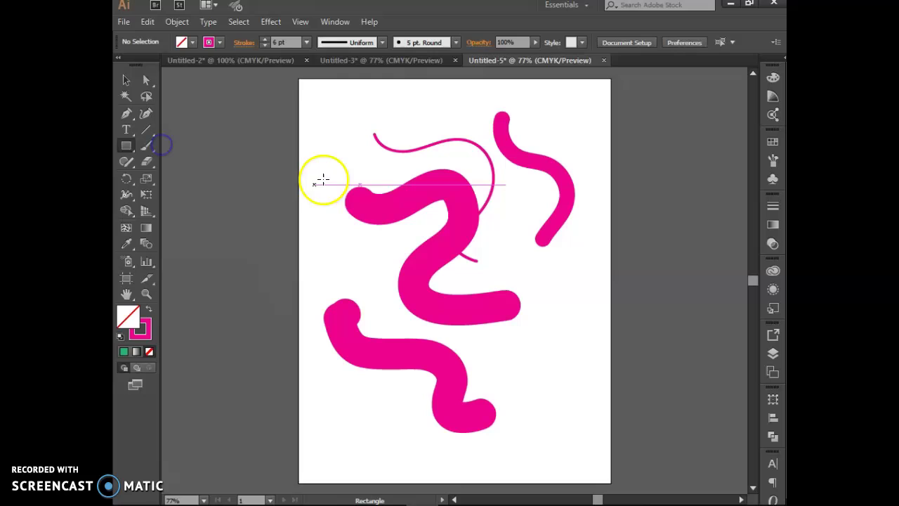
{"action": "left_click_drag", "start_coordinate": [501, 340], "coordinate": [585, 406]}
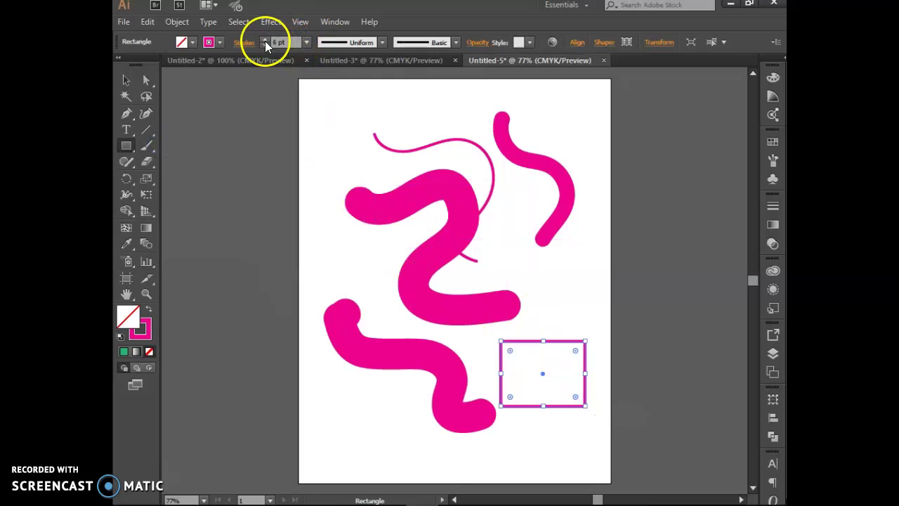
Raise the rectangle's stroke weight to 18 pt, then deselect it.
{"action": "left_click", "coordinate": [264, 40]}
{"action": "left_click", "coordinate": [263, 40]}
{"action": "left_click", "coordinate": [264, 40]}
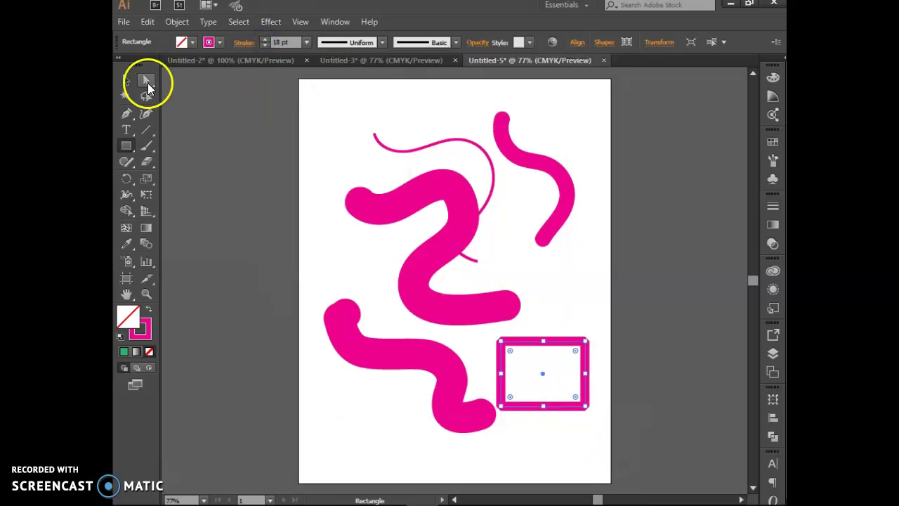
{"action": "left_click", "coordinate": [128, 80]}
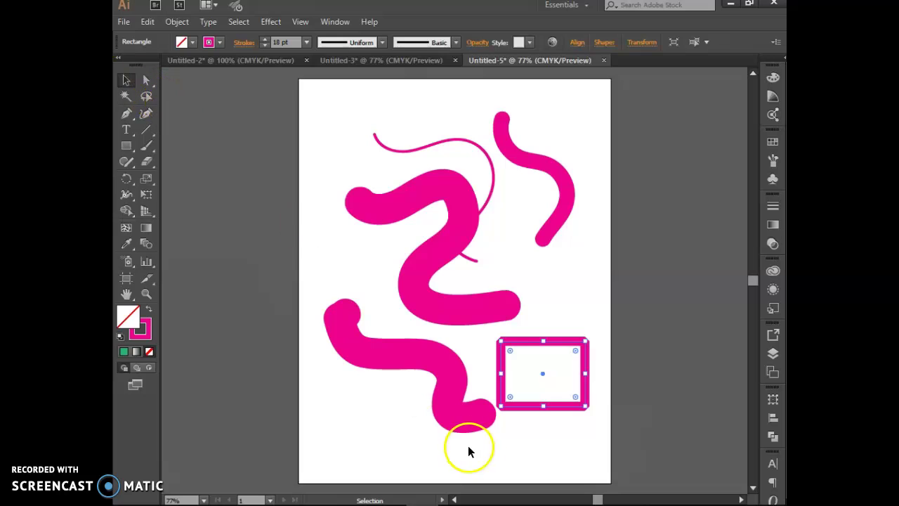
{"action": "left_click", "coordinate": [533, 446]}
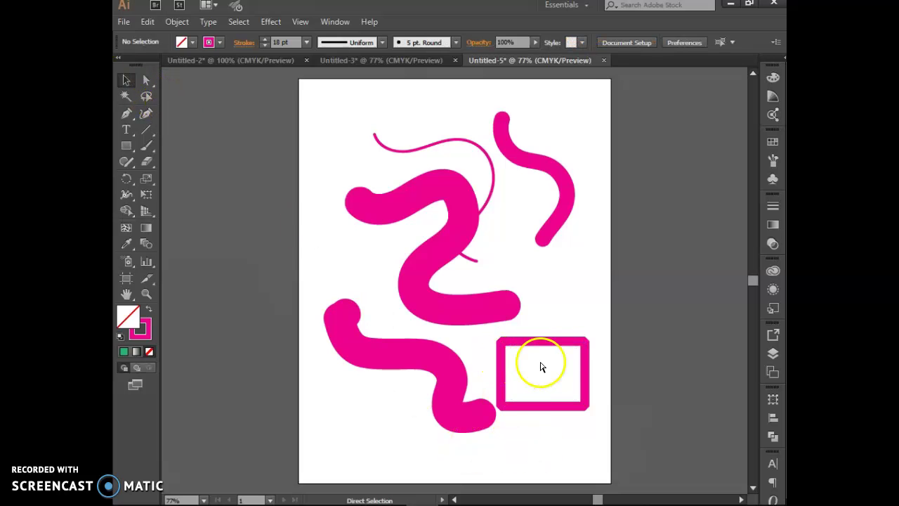
Zoom in to 200% and select the rectangle.
{"action": "key", "text": "ctrl+plus"}
{"action": "key", "text": "ctrl+plus"}
{"action": "key", "text": "ctrl+plus"}
{"action": "scroll", "coordinate": [627, 366], "scroll_direction": "down", "scroll_amount": 5}
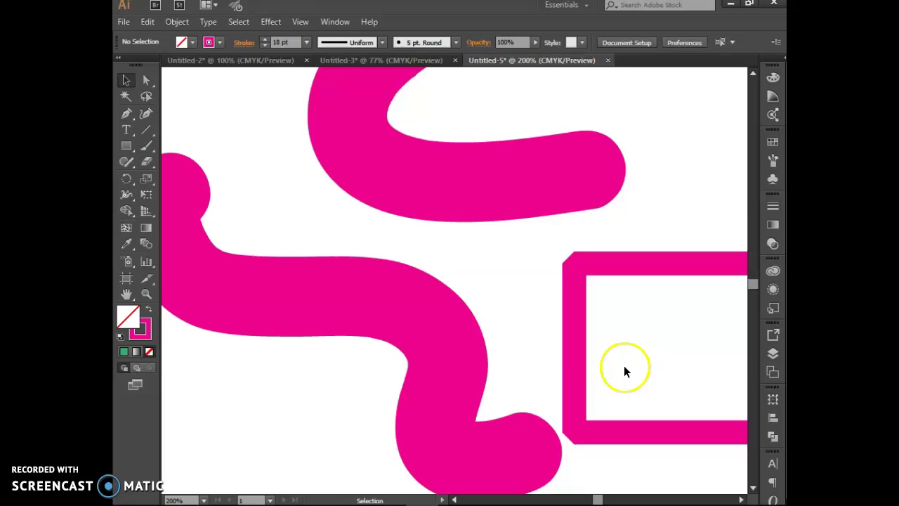
{"action": "scroll", "coordinate": [625, 367], "scroll_direction": "down", "scroll_amount": 3}
{"action": "mouse_move", "coordinate": [597, 500]}
{"action": "left_mouse_down"}
{"action": "mouse_move", "coordinate": [612, 498]}
{"action": "mouse_move", "coordinate": [601, 499]}
{"action": "left_mouse_up"}
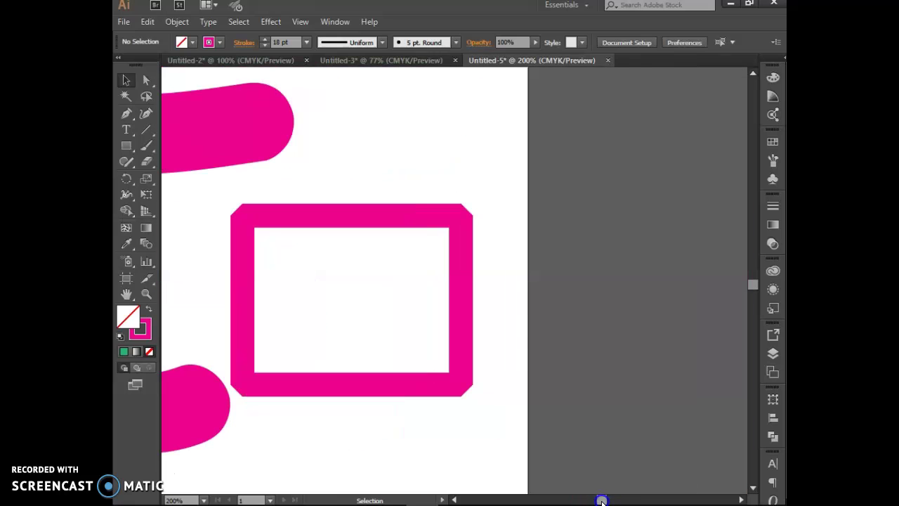
{"action": "left_click", "coordinate": [460, 257]}
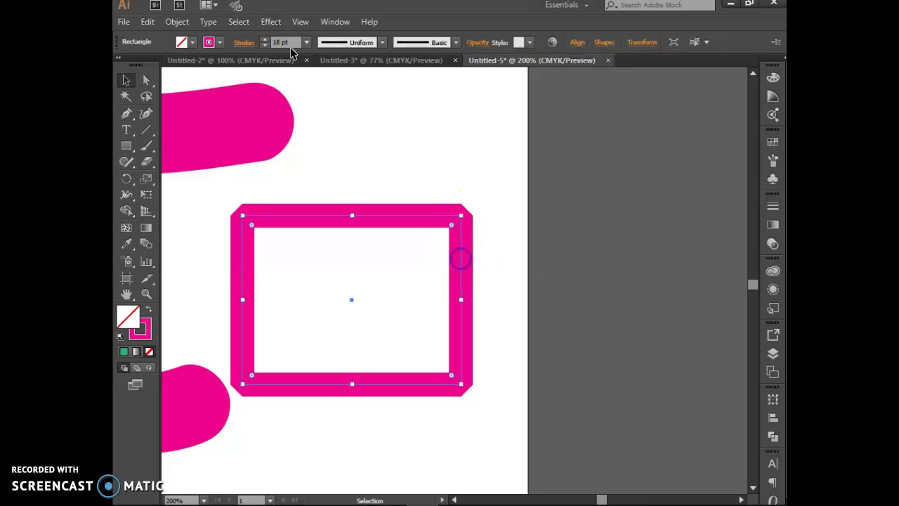
Give the rectangle's 18 pt outline Miter Join corners in the Stroke options.
{"action": "left_click", "coordinate": [245, 43]}
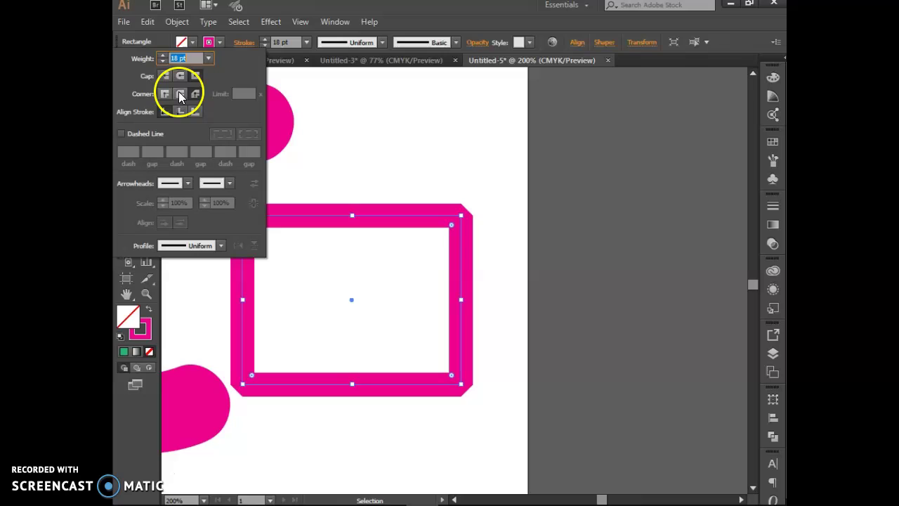
{"action": "left_click", "coordinate": [180, 92]}
{"action": "left_click", "coordinate": [163, 93]}
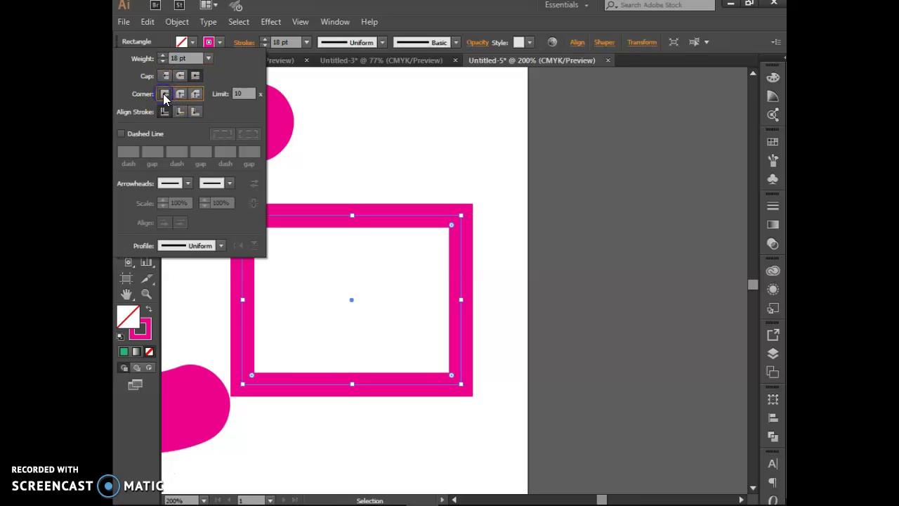
{"action": "left_click", "coordinate": [166, 73]}
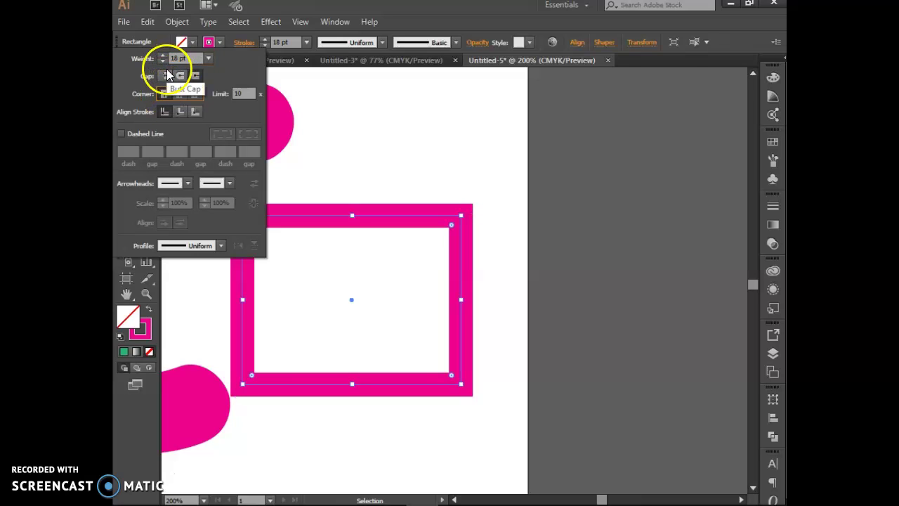
{"action": "left_click", "coordinate": [195, 75]}
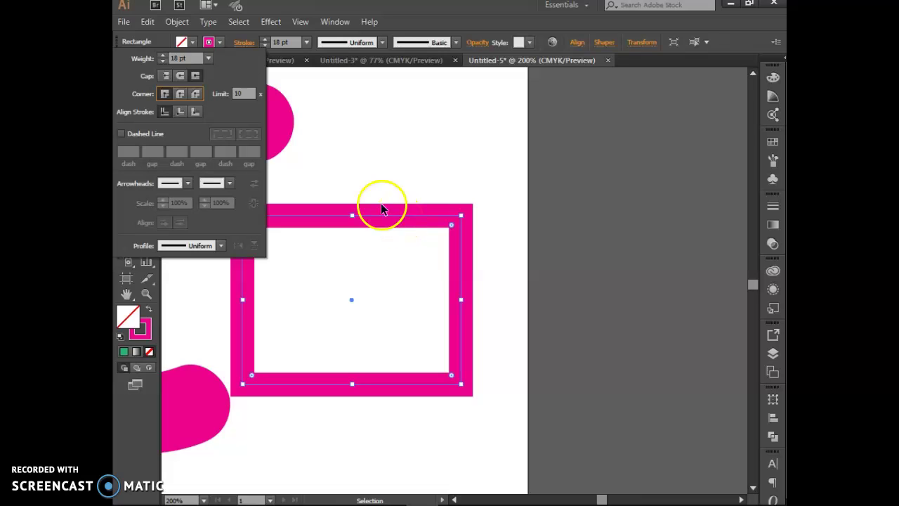
Align the rectangle's stroke to the outside of its path, trying Inside first.
{"action": "left_click", "coordinate": [182, 112]}
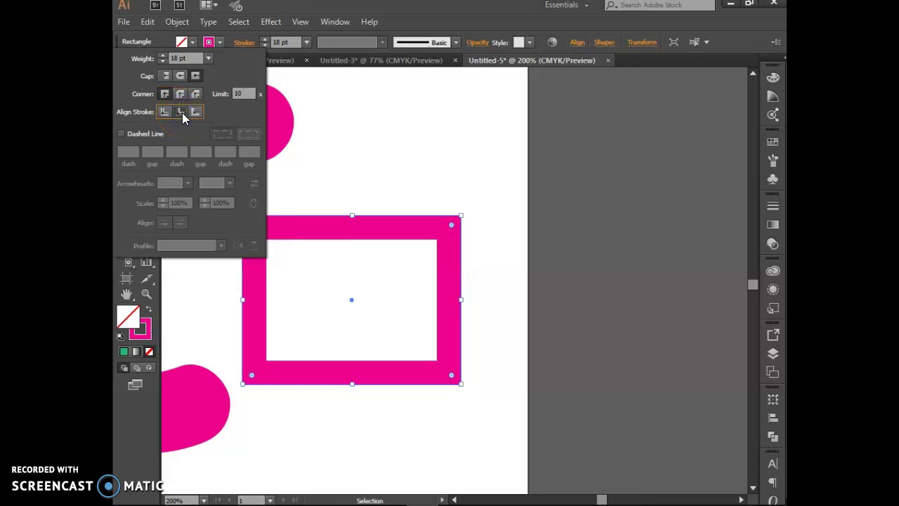
{"action": "left_click", "coordinate": [192, 113]}
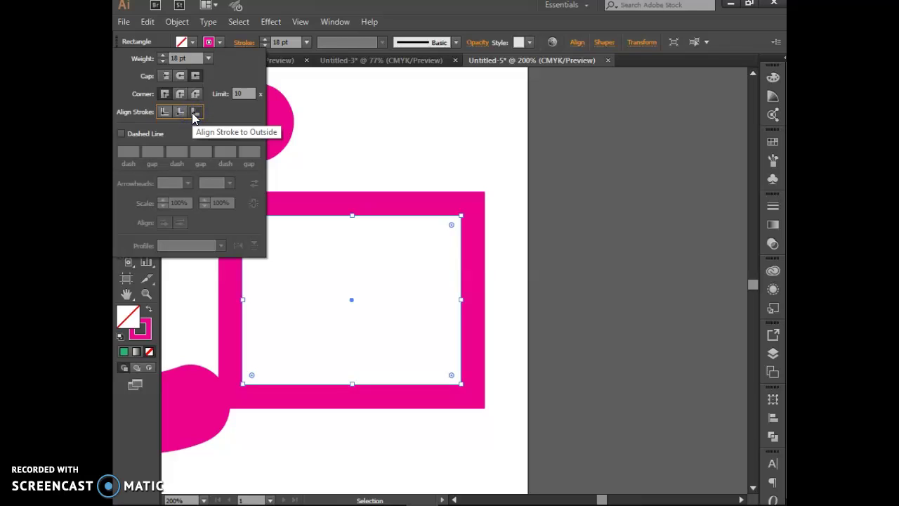
{"action": "left_click", "coordinate": [346, 215]}
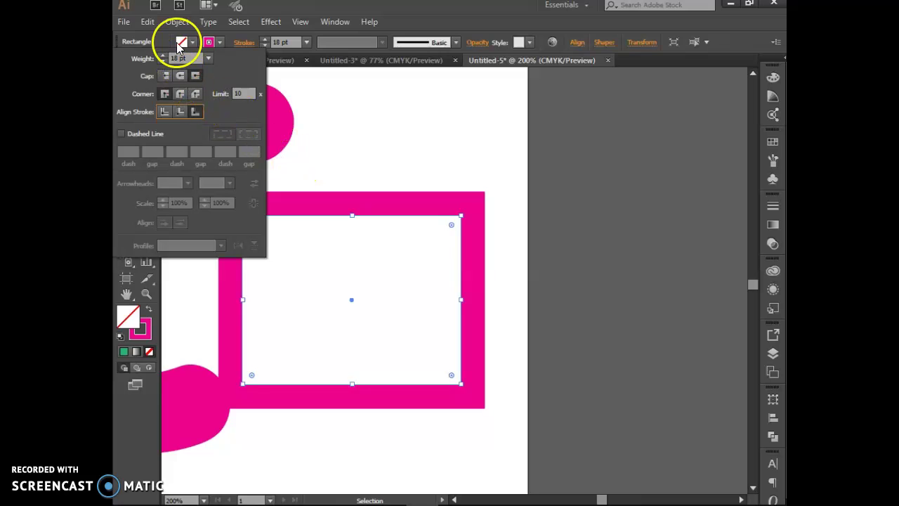
{"action": "left_click", "coordinate": [242, 43]}
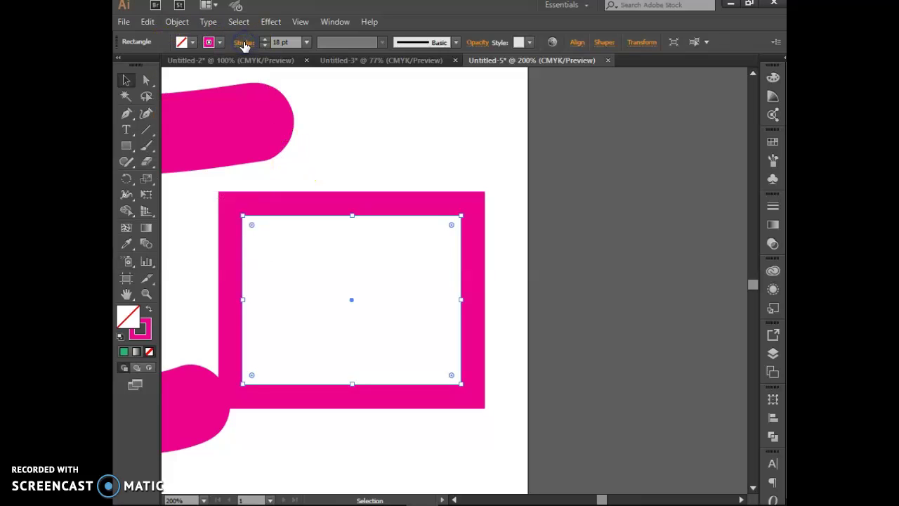
{"action": "left_click", "coordinate": [244, 42]}
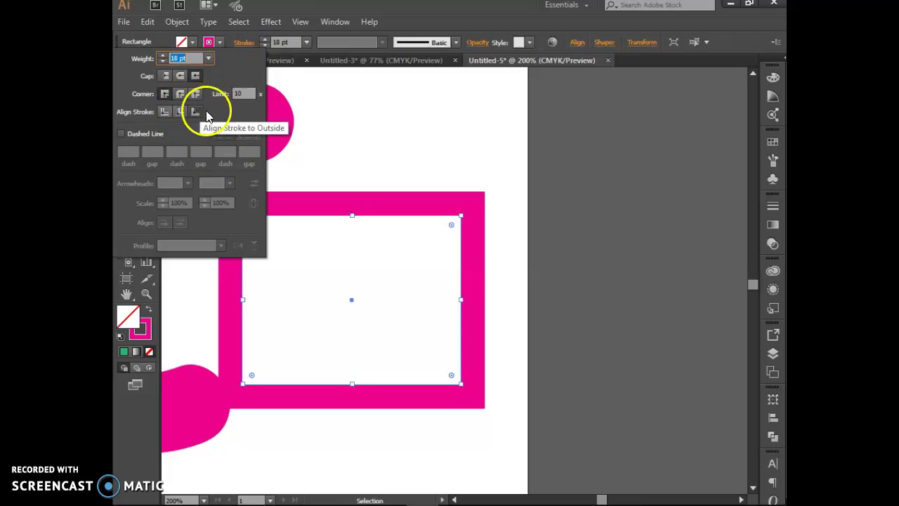
{"action": "left_click", "coordinate": [364, 105]}
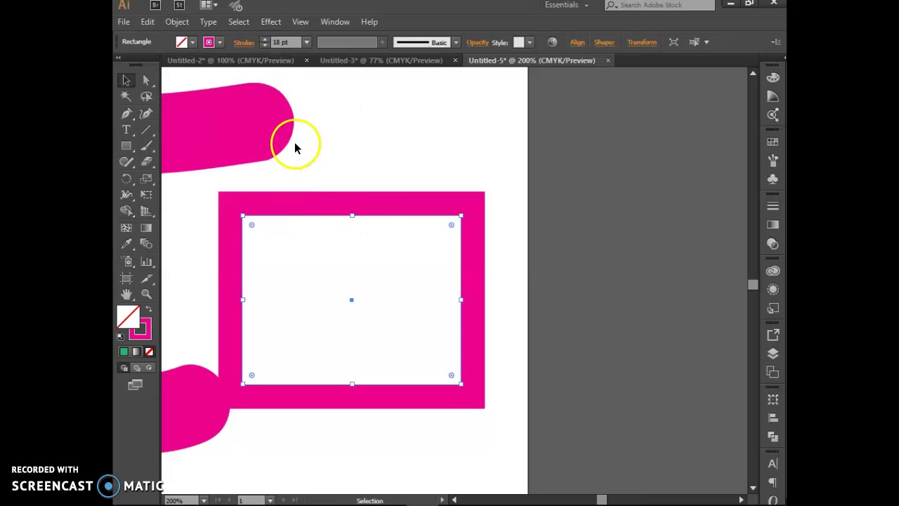
Zoom back out and switch to the Paintbrush tool.
{"action": "key", "text": "ctrl+minus"}
{"action": "key", "text": "ctrl+minus"}
{"action": "key", "text": "ctrl+minus"}
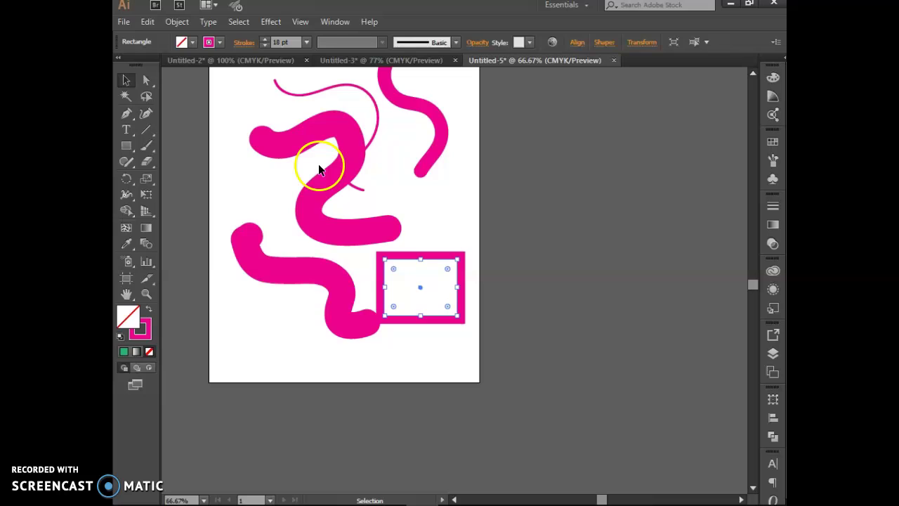
{"action": "scroll", "coordinate": [281, 151], "scroll_direction": "up", "scroll_amount": 1}
{"action": "left_click", "coordinate": [146, 146]}
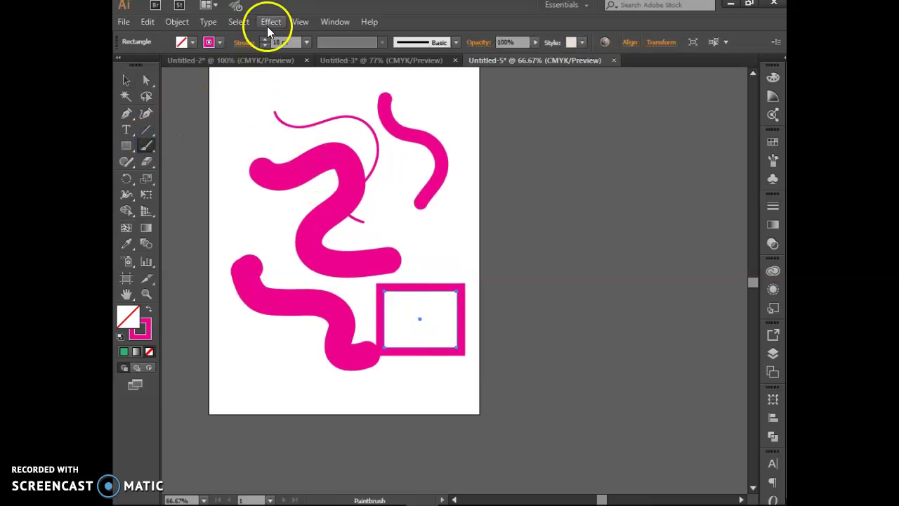
Change the rectangle's outline to CMYK Cyan, then open and enlarge the brush definitions list.
{"action": "left_click", "coordinate": [220, 42]}
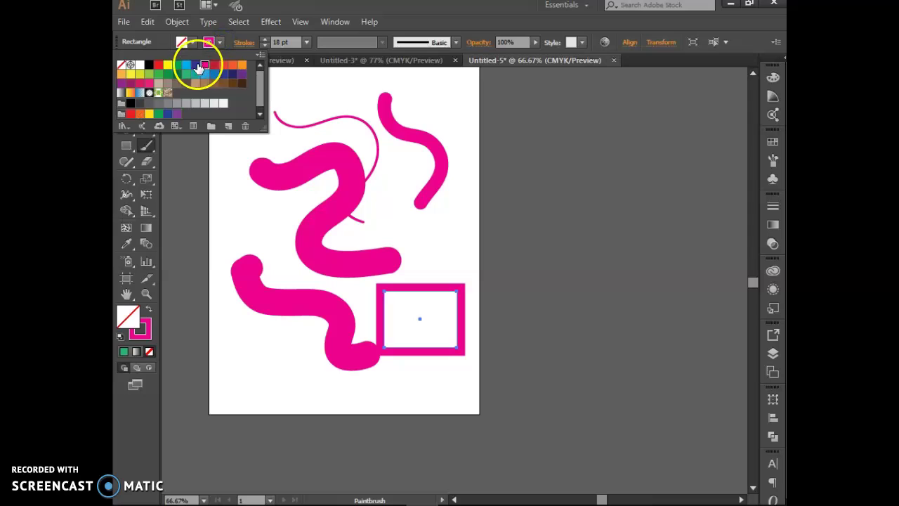
{"action": "left_click", "coordinate": [187, 66]}
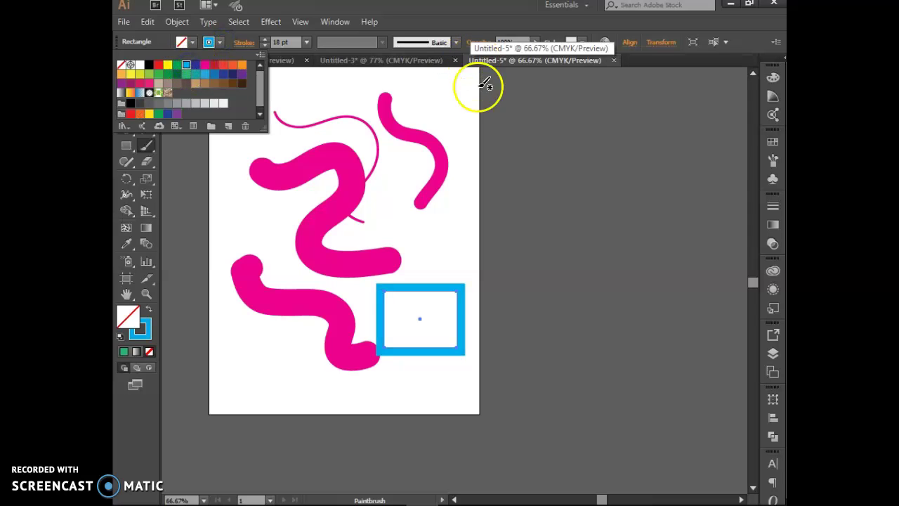
{"action": "left_click", "coordinate": [456, 42]}
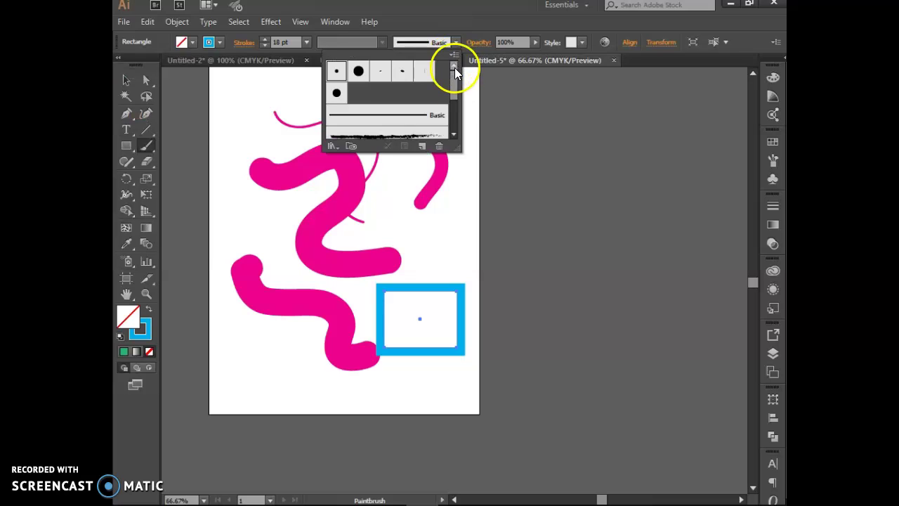
{"action": "mouse_move", "coordinate": [454, 67]}
{"action": "left_mouse_down"}
{"action": "mouse_move", "coordinate": [455, 119]}
{"action": "mouse_move", "coordinate": [455, 76]}
{"action": "left_mouse_up"}
{"action": "mouse_move", "coordinate": [455, 76]}
{"action": "left_mouse_down"}
{"action": "mouse_move", "coordinate": [457, 125]}
{"action": "mouse_move", "coordinate": [455, 87]}
{"action": "left_mouse_up"}
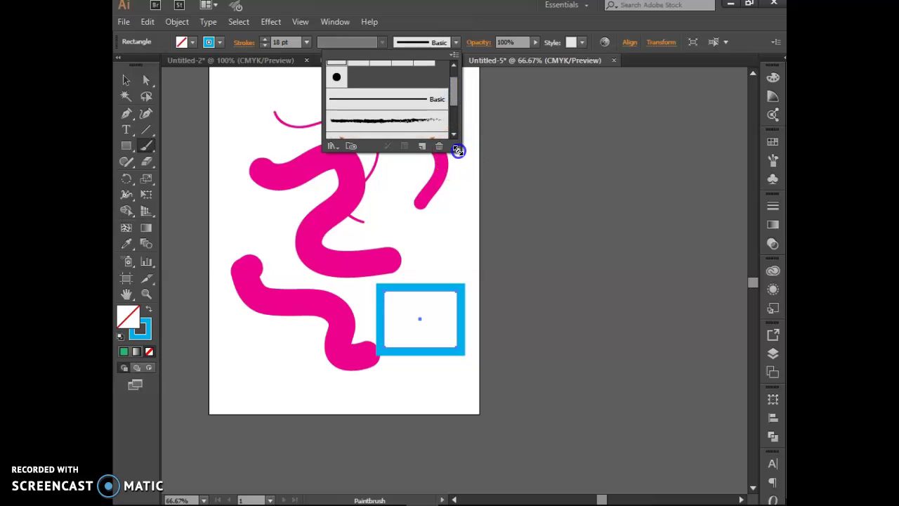
{"action": "mouse_move", "coordinate": [457, 151]}
{"action": "left_mouse_down"}
{"action": "mouse_move", "coordinate": [479, 194]}
{"action": "mouse_move", "coordinate": [560, 265]}
{"action": "left_mouse_up"}
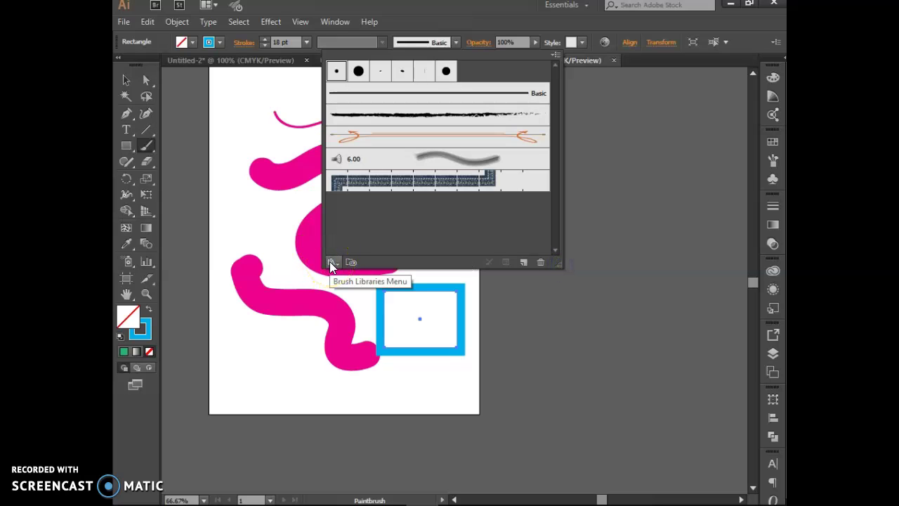
Open the Artistic > Artistic_Paintbrush library, close the brush list, and move the library panel right.
{"action": "left_click", "coordinate": [330, 261]}
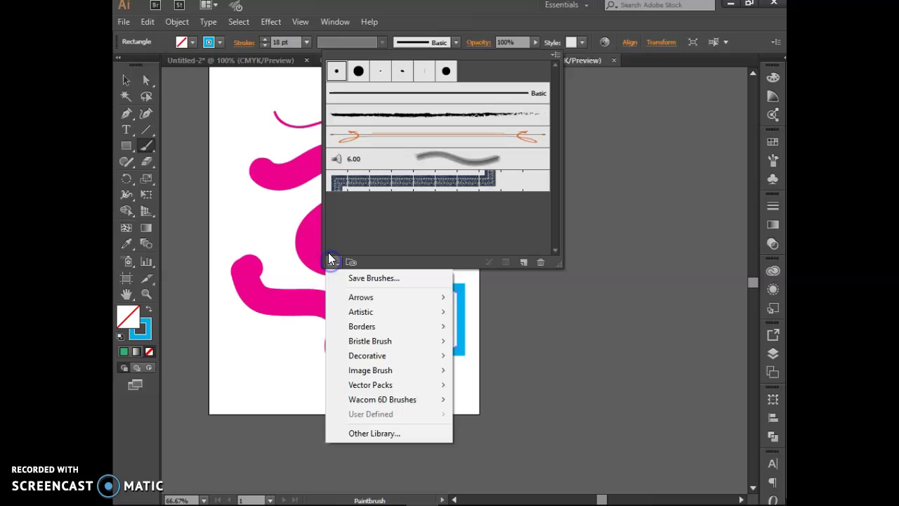
{"action": "mouse_move", "coordinate": [384, 346]}
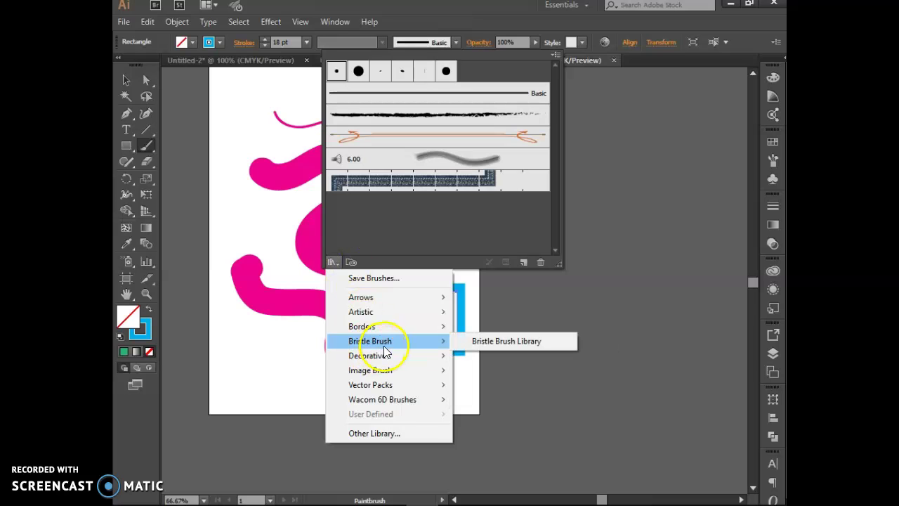
{"action": "mouse_move", "coordinate": [385, 313]}
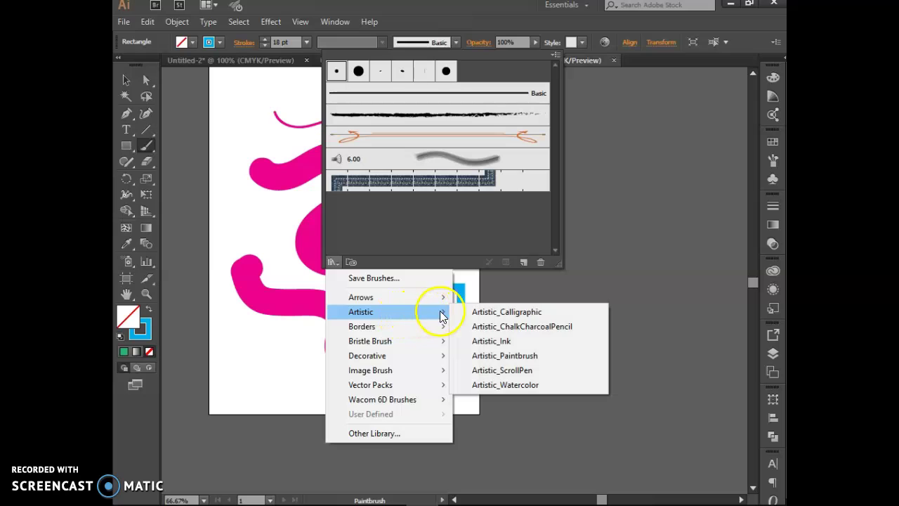
{"action": "left_click", "coordinate": [500, 354]}
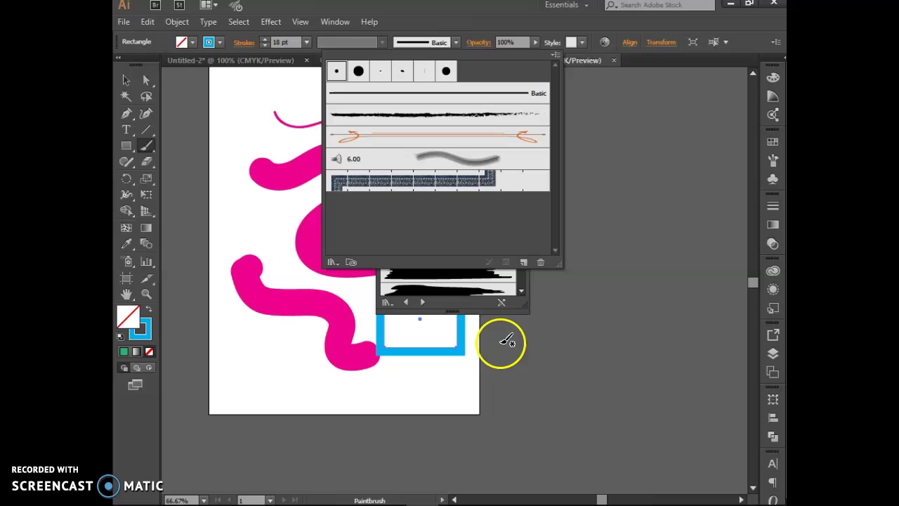
{"action": "left_click_drag", "start_coordinate": [557, 264], "coordinate": [490, 155]}
{"action": "left_click", "coordinate": [480, 193]}
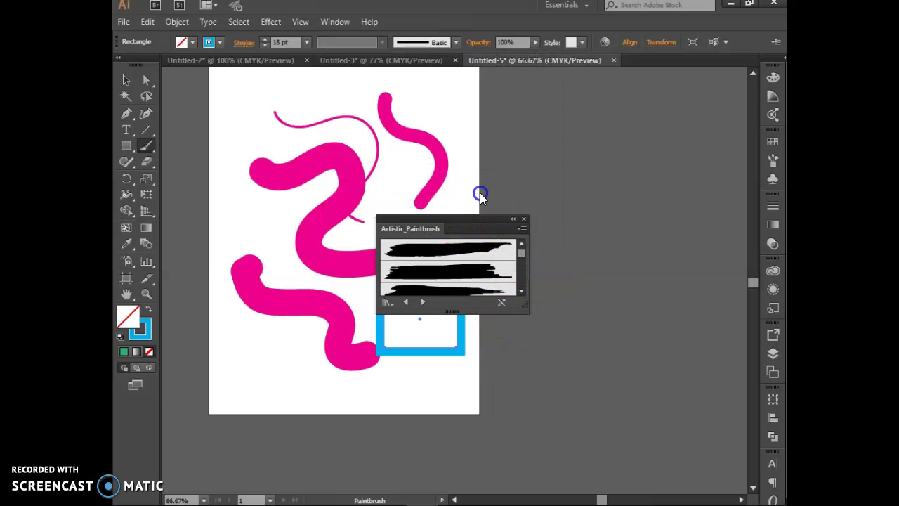
{"action": "left_click_drag", "start_coordinate": [451, 224], "coordinate": [597, 124]}
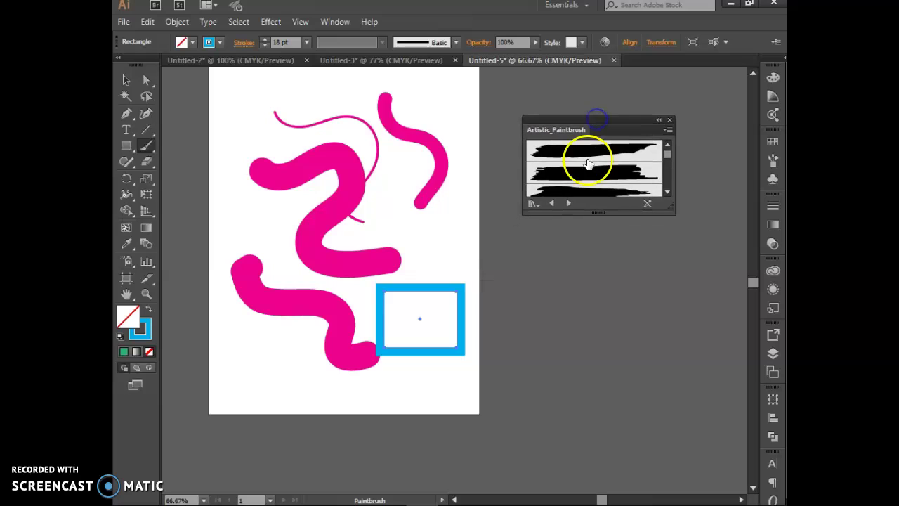
Paint blue strokes with the second artistic brush, including a wavy stroke above the pink one.
{"action": "left_click", "coordinate": [589, 171]}
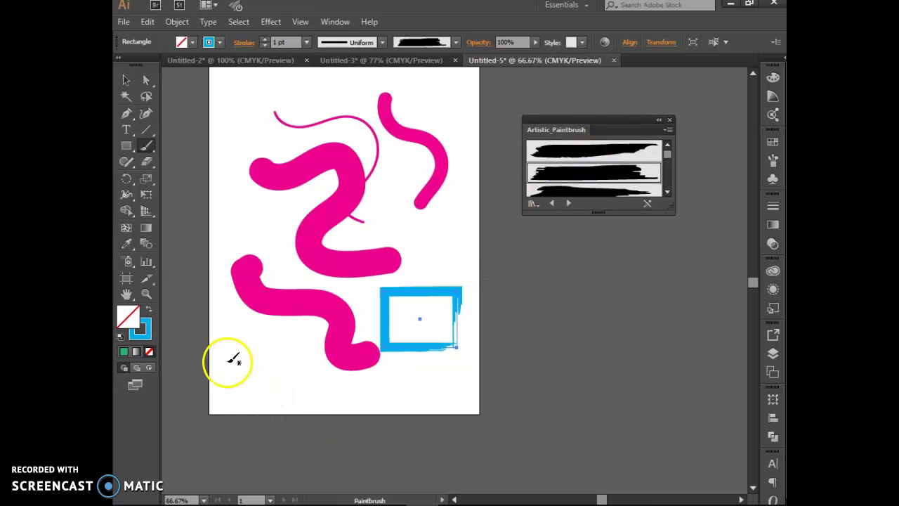
{"action": "mouse_move", "coordinate": [226, 362]}
{"action": "left_mouse_down"}
{"action": "mouse_move", "coordinate": [253, 353]}
{"action": "mouse_move", "coordinate": [270, 379]}
{"action": "mouse_move", "coordinate": [301, 368]}
{"action": "mouse_move", "coordinate": [329, 394]}
{"action": "left_mouse_up"}
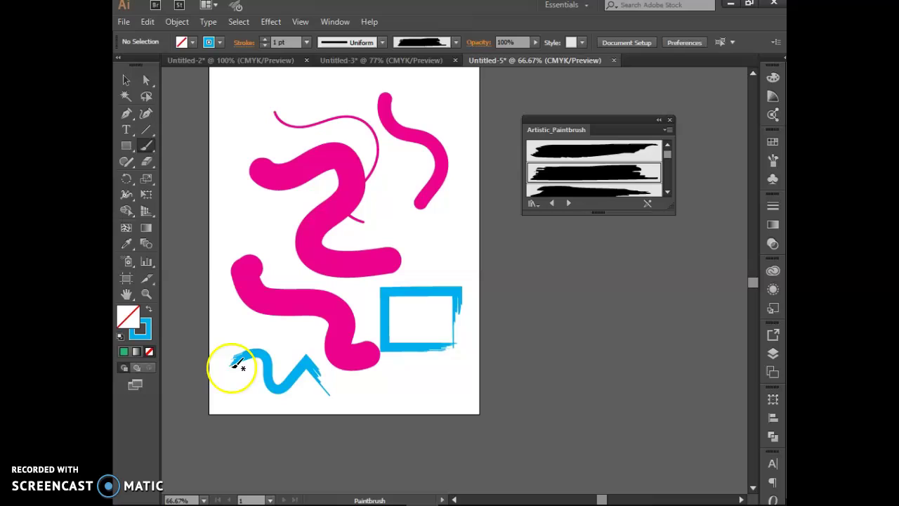
{"action": "key", "text": "v"}
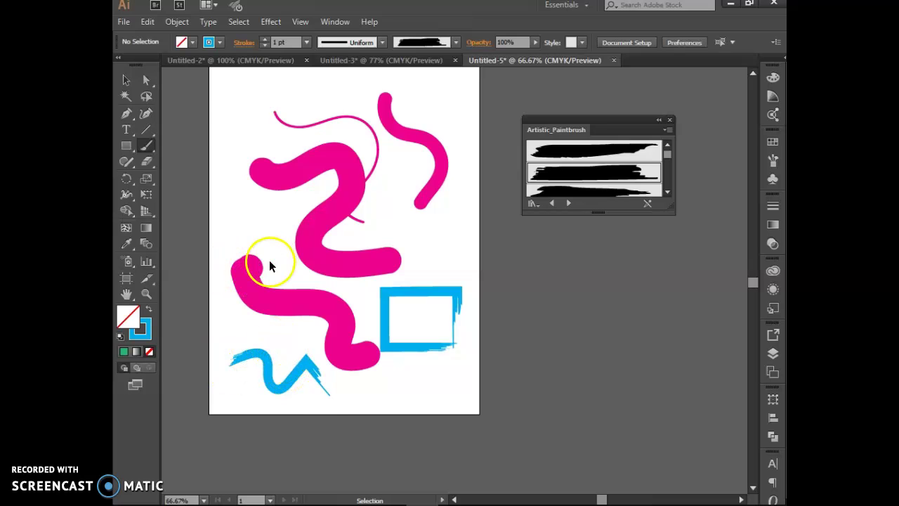
{"action": "key", "text": "ctrl+plus"}
{"action": "key", "text": "ctrl+plus"}
{"action": "key", "text": "b"}
{"action": "mouse_move", "coordinate": [227, 195]}
{"action": "left_mouse_down"}
{"action": "mouse_move", "coordinate": [260, 164]}
{"action": "mouse_move", "coordinate": [351, 181]}
{"action": "mouse_move", "coordinate": [395, 182]}
{"action": "mouse_move", "coordinate": [395, 165]}
{"action": "left_mouse_up"}
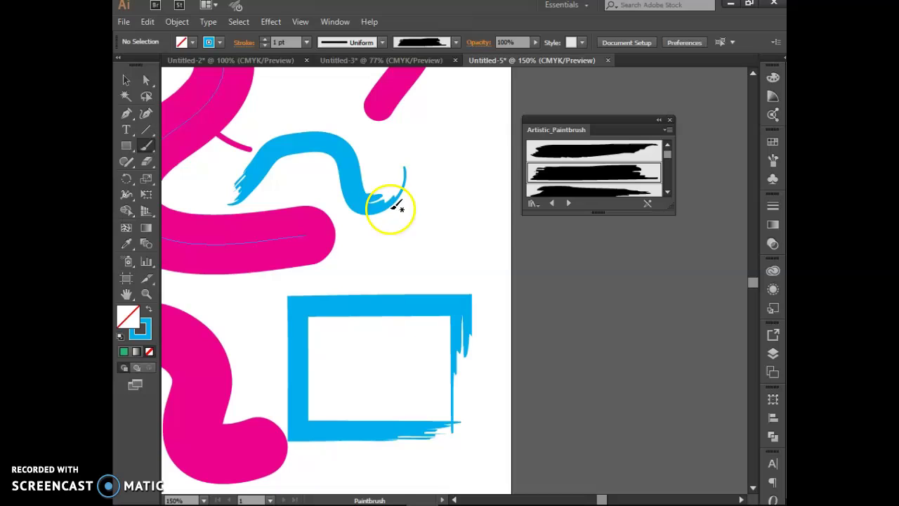
Switch brushes to paint a stroke over the square's top and a thin rough stroke above the wave.
{"action": "left_click", "coordinate": [567, 192]}
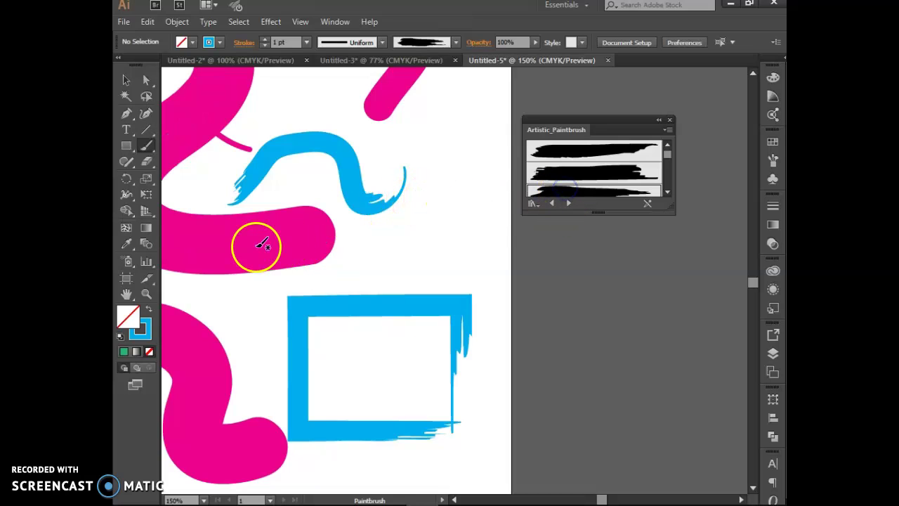
{"action": "mouse_move", "coordinate": [239, 233]}
{"action": "left_mouse_down"}
{"action": "mouse_move", "coordinate": [286, 268]}
{"action": "mouse_move", "coordinate": [346, 285]}
{"action": "mouse_move", "coordinate": [429, 284]}
{"action": "mouse_move", "coordinate": [366, 284]}
{"action": "left_mouse_up"}
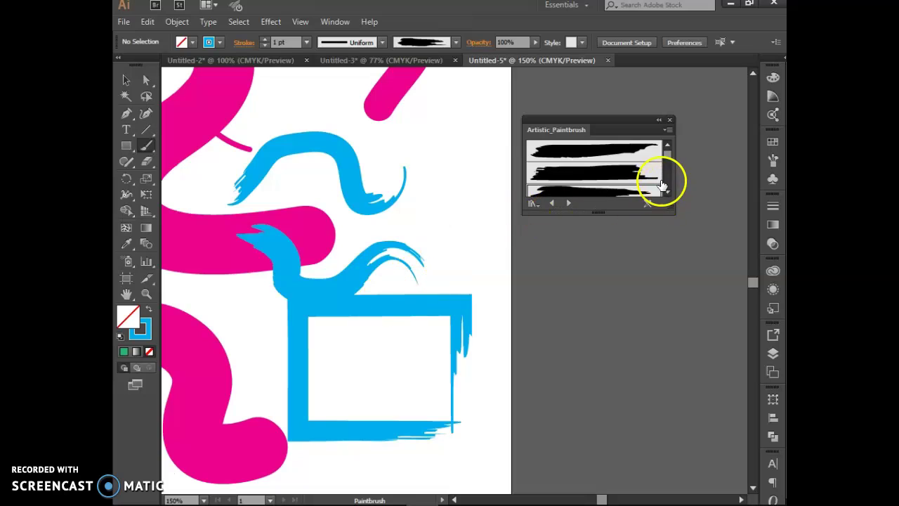
{"action": "scroll", "coordinate": [665, 174], "scroll_direction": "down", "scroll_amount": 2}
{"action": "left_click", "coordinate": [636, 163]}
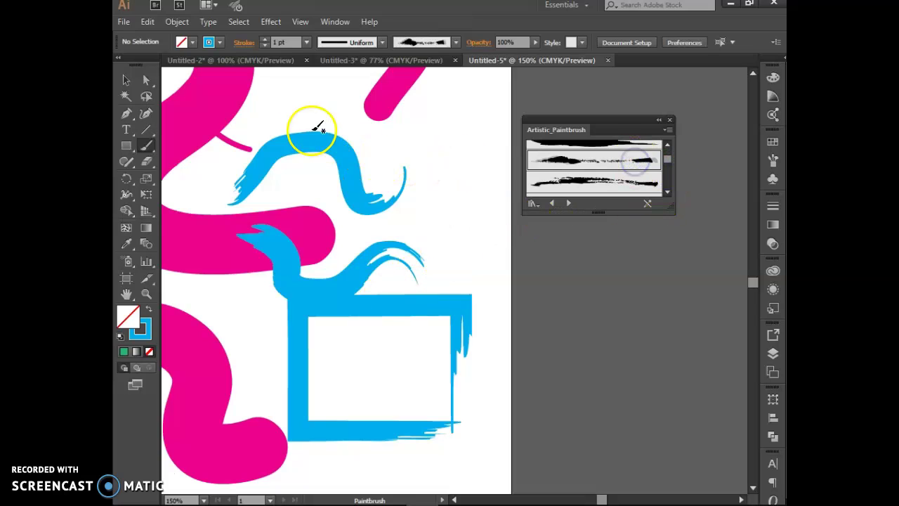
{"action": "mouse_move", "coordinate": [284, 123]}
{"action": "left_mouse_down"}
{"action": "mouse_move", "coordinate": [335, 120]}
{"action": "mouse_move", "coordinate": [432, 182]}
{"action": "left_mouse_up"}
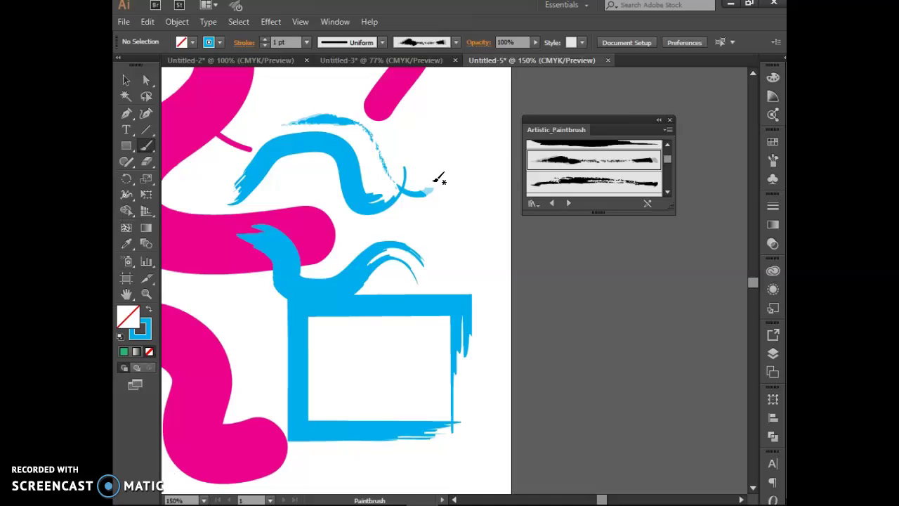
{"action": "left_click", "coordinate": [384, 76]}
Apply a width profile tapering at both ends and paint another thin blue stroke near the top.
{"action": "left_click", "coordinate": [381, 42]}
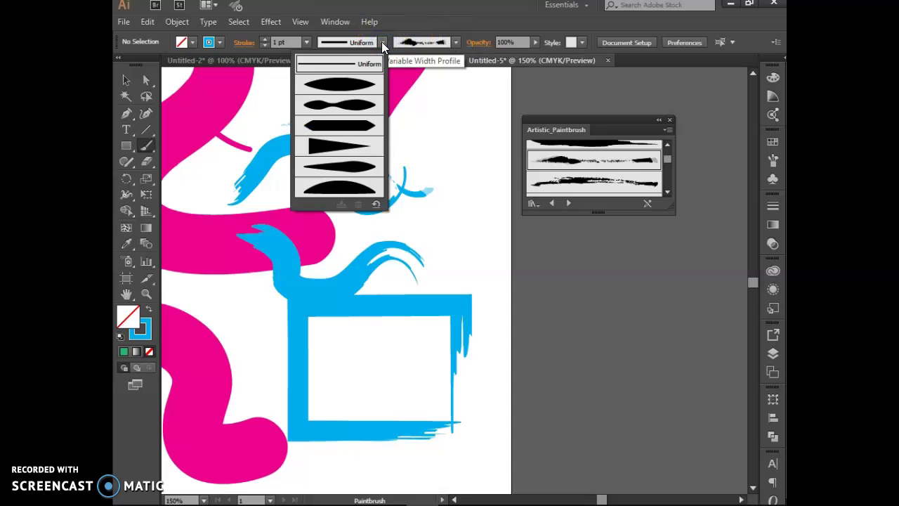
{"action": "mouse_move", "coordinate": [382, 42]}
{"action": "left_mouse_down"}
{"action": "mouse_move", "coordinate": [372, 148]}
{"action": "mouse_move", "coordinate": [361, 153]}
{"action": "mouse_move", "coordinate": [346, 86]}
{"action": "mouse_move", "coordinate": [331, 80]}
{"action": "mouse_move", "coordinate": [441, 114]}
{"action": "mouse_move", "coordinate": [442, 137]}
{"action": "left_mouse_up"}
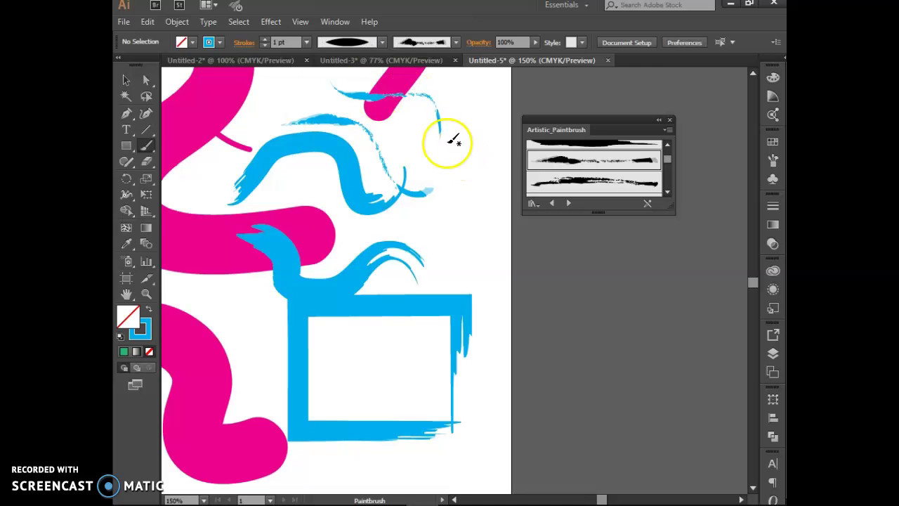
{"action": "left_click", "coordinate": [342, 47]}
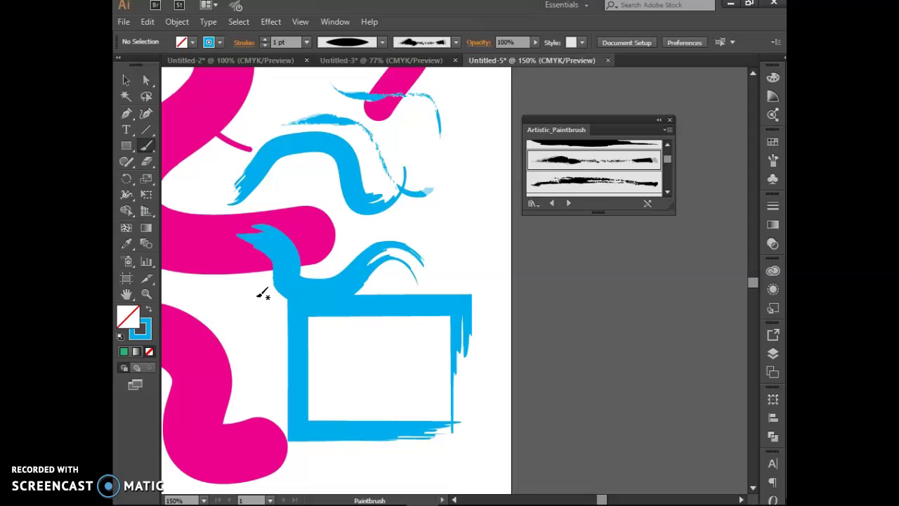
Fit the artboard in view, select every practice stroke and delete them all.
{"action": "key", "text": "ctrl+0"}
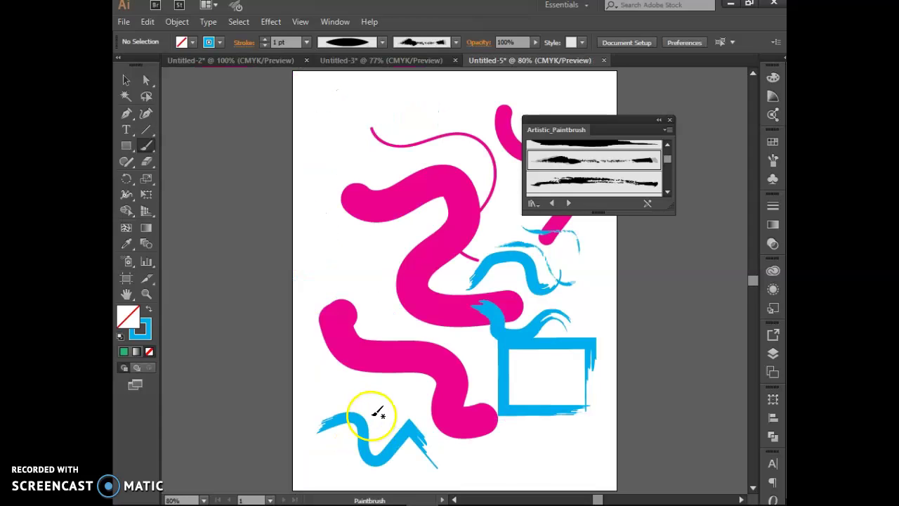
{"action": "left_click", "coordinate": [669, 120]}
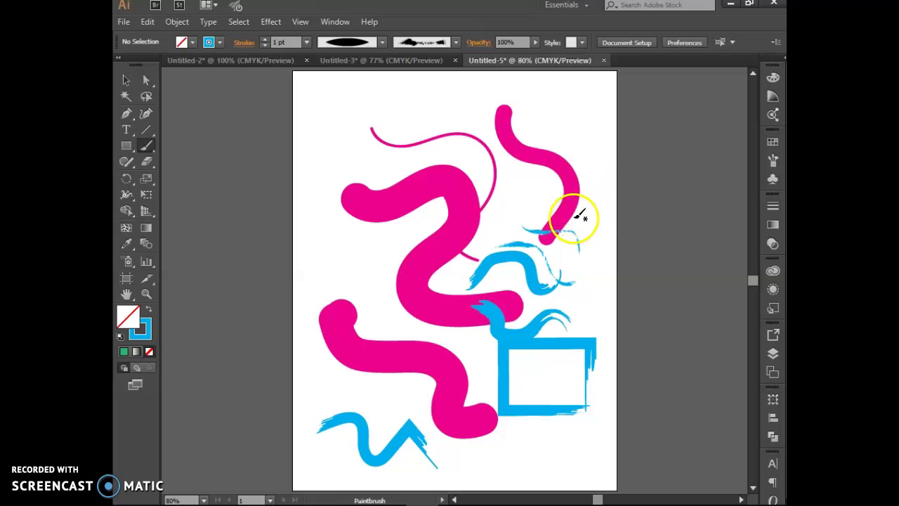
{"action": "left_click", "coordinate": [125, 80]}
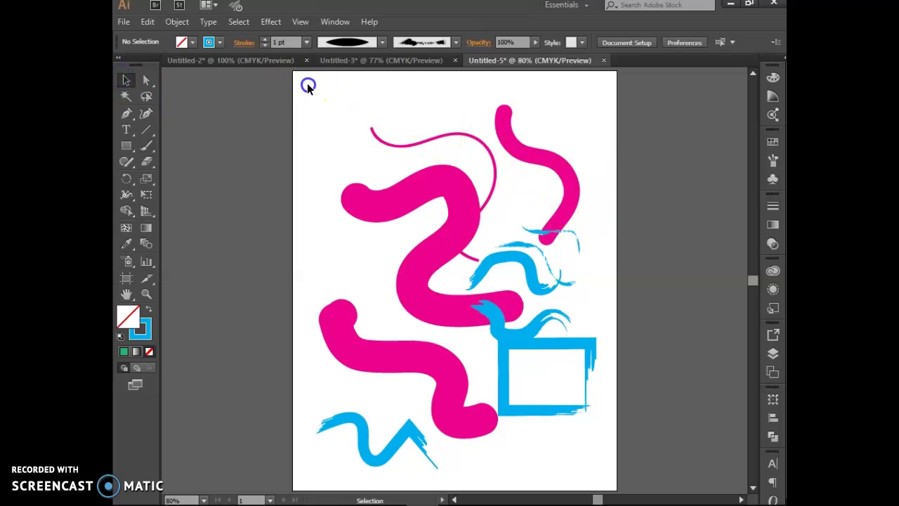
{"action": "mouse_move", "coordinate": [307, 83]}
{"action": "left_mouse_down"}
{"action": "mouse_move", "coordinate": [584, 485]}
{"action": "mouse_move", "coordinate": [599, 476]}
{"action": "left_mouse_up"}
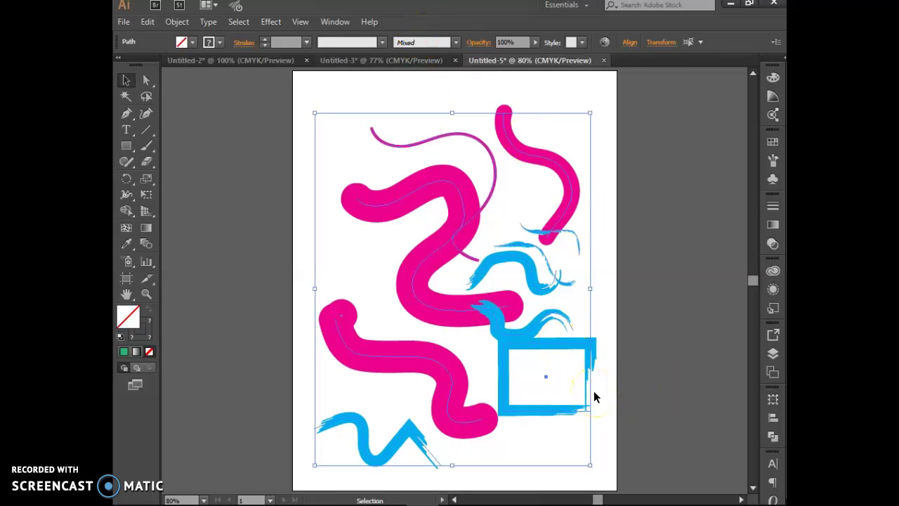
{"action": "key", "text": "Delete"}
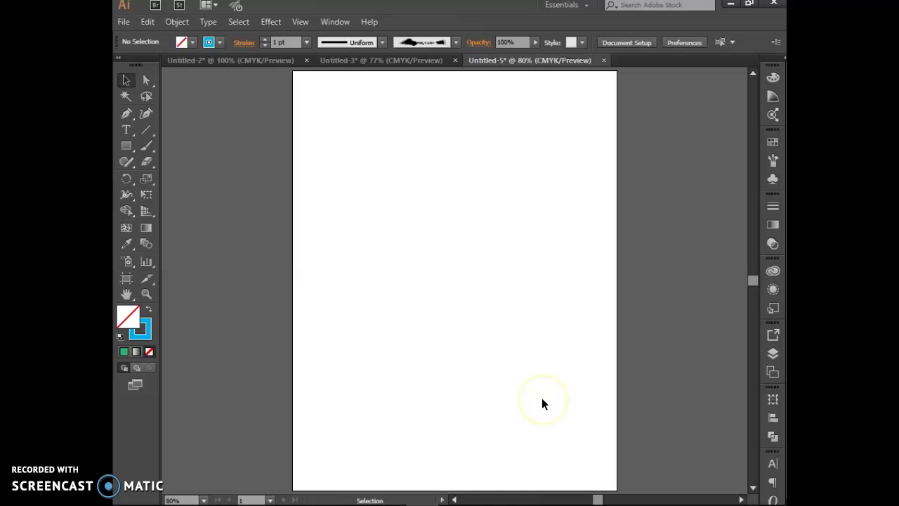
{"action": "left_click", "coordinate": [147, 21]}
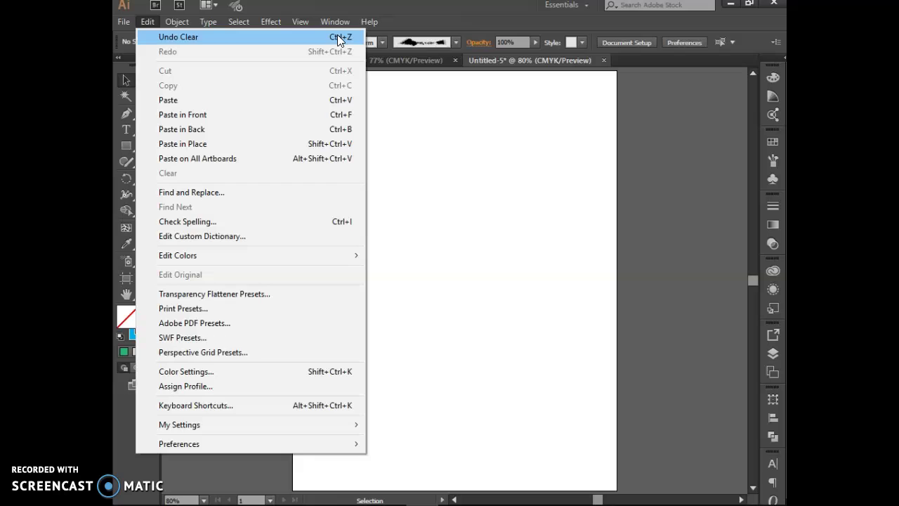
{"action": "left_click", "coordinate": [379, 27]}
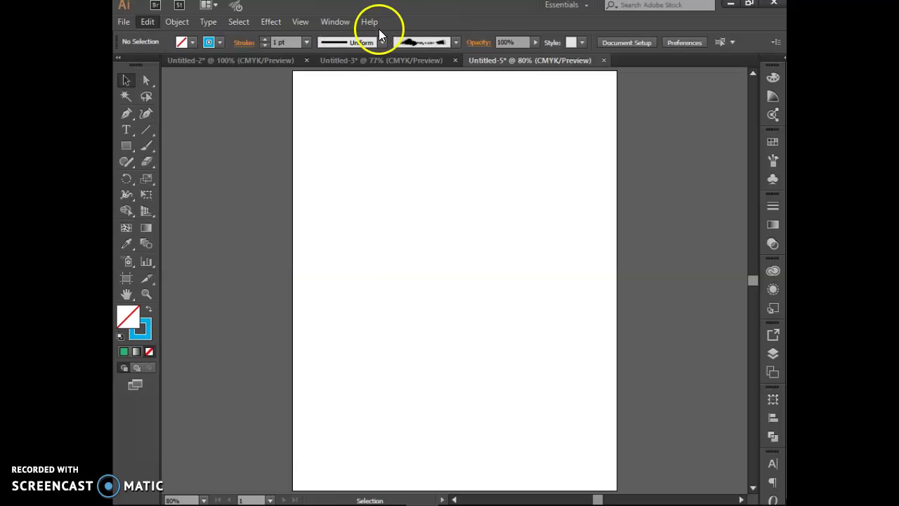
Switch to the Untitled-2 document to view the finished smiling taco.
{"action": "left_click", "coordinate": [208, 60]}
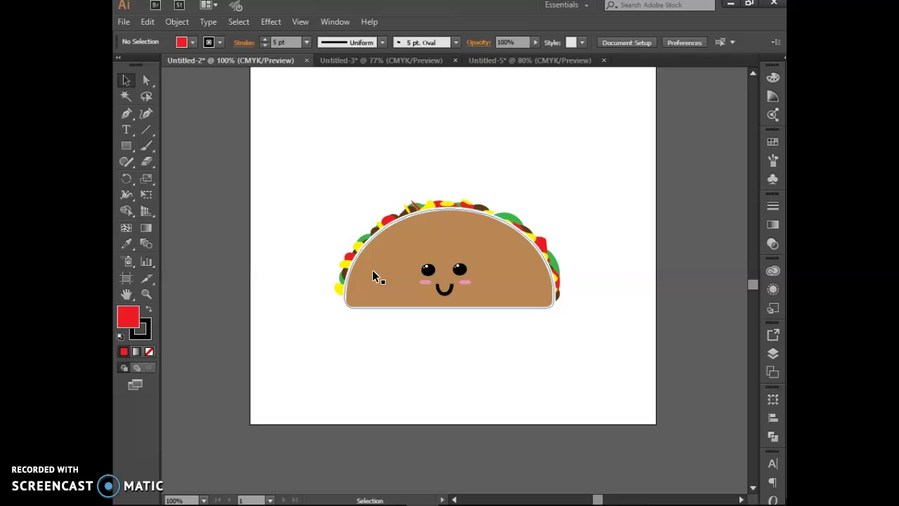
{"action": "mouse_move", "coordinate": [373, 270]}
{"action": "left_mouse_down"}
{"action": "mouse_move", "coordinate": [340, 291]}
{"action": "mouse_move", "coordinate": [442, 201]}
{"action": "mouse_move", "coordinate": [545, 290]}
{"action": "left_mouse_up"}
On Untitled-5, draw a large ellipse near the page centre with a 6 pt outline.
{"action": "left_click", "coordinate": [530, 61]}
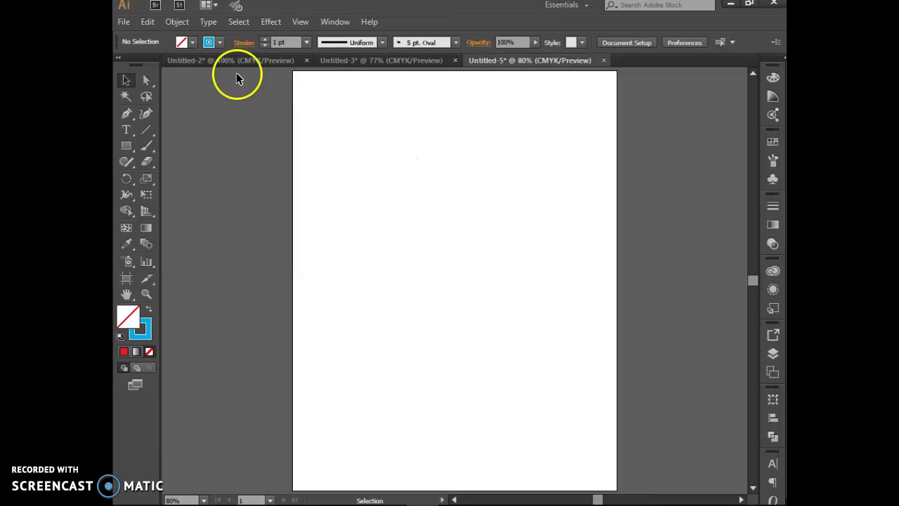
{"action": "left_click_drag", "start_coordinate": [127, 144], "coordinate": [173, 175]}
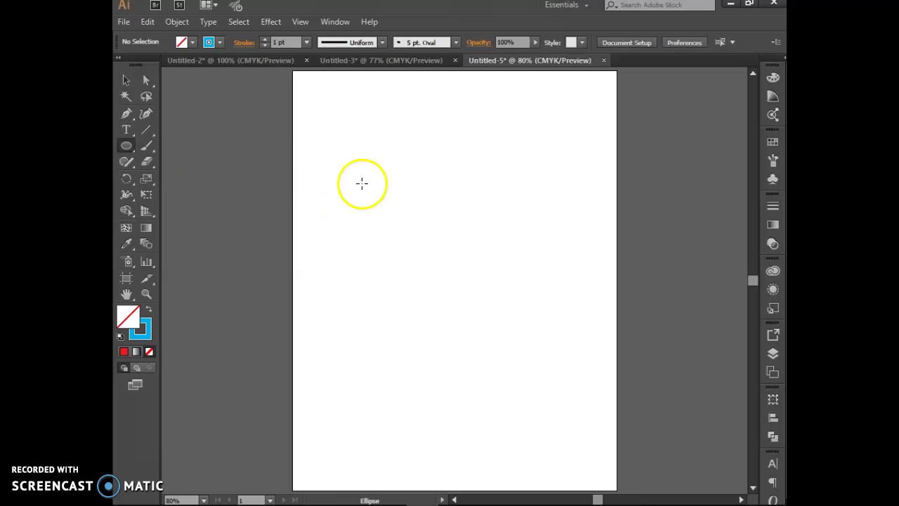
{"action": "mouse_move", "coordinate": [363, 169]}
{"action": "left_mouse_down"}
{"action": "mouse_move", "coordinate": [483, 285]}
{"action": "mouse_move", "coordinate": [531, 299]}
{"action": "mouse_move", "coordinate": [549, 321]}
{"action": "left_mouse_up"}
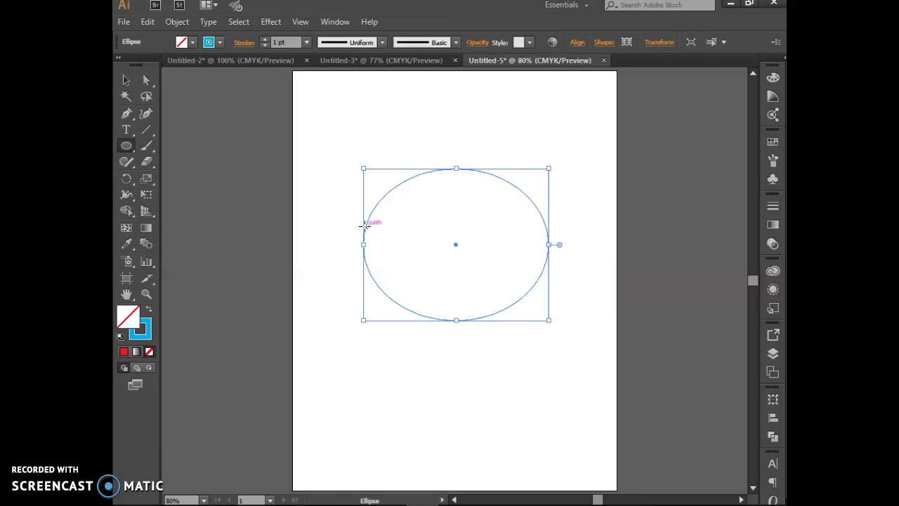
{"action": "left_click", "coordinate": [359, 208]}
{"action": "left_click", "coordinate": [264, 43]}
{"action": "left_click", "coordinate": [264, 43]}
{"action": "left_click", "coordinate": [265, 43]}
{"action": "left_click", "coordinate": [264, 44]}
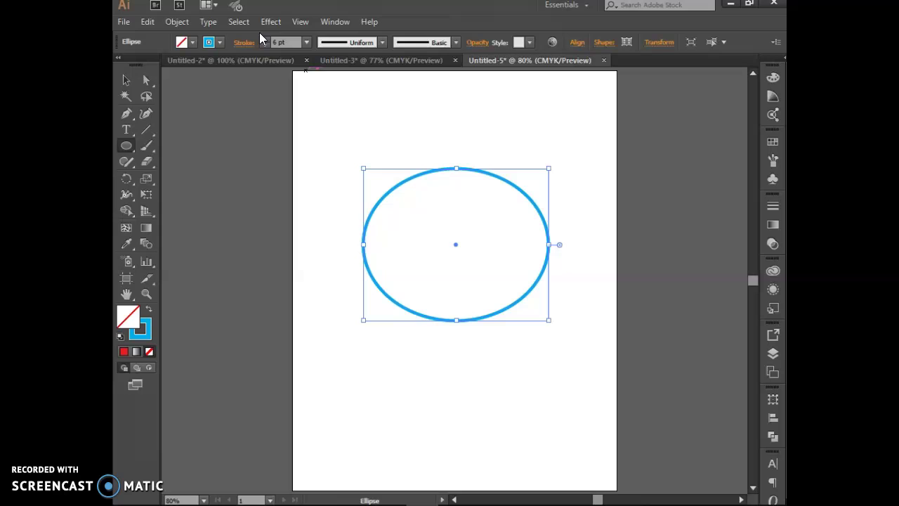
{"action": "left_click", "coordinate": [129, 147]}
{"action": "left_click_drag", "start_coordinate": [130, 152], "coordinate": [184, 167]}
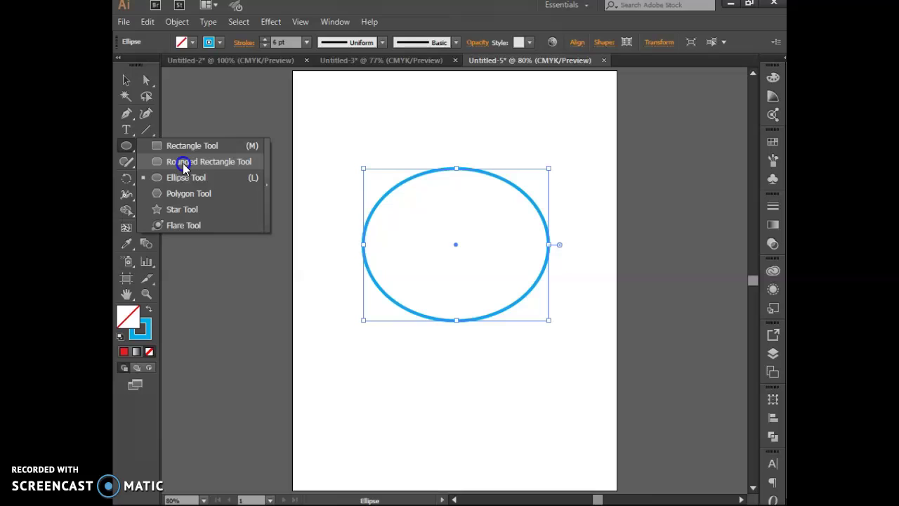
Open the Pathfinder panel beside the oval and draw a rounded rectangle over its top-left.
{"action": "left_click_drag", "start_coordinate": [184, 168], "coordinate": [184, 167]}
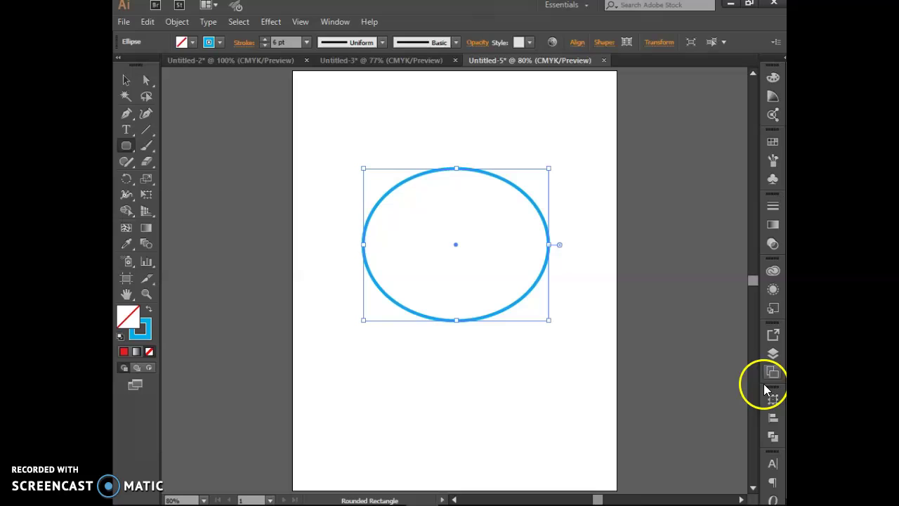
{"action": "left_click", "coordinate": [333, 22]}
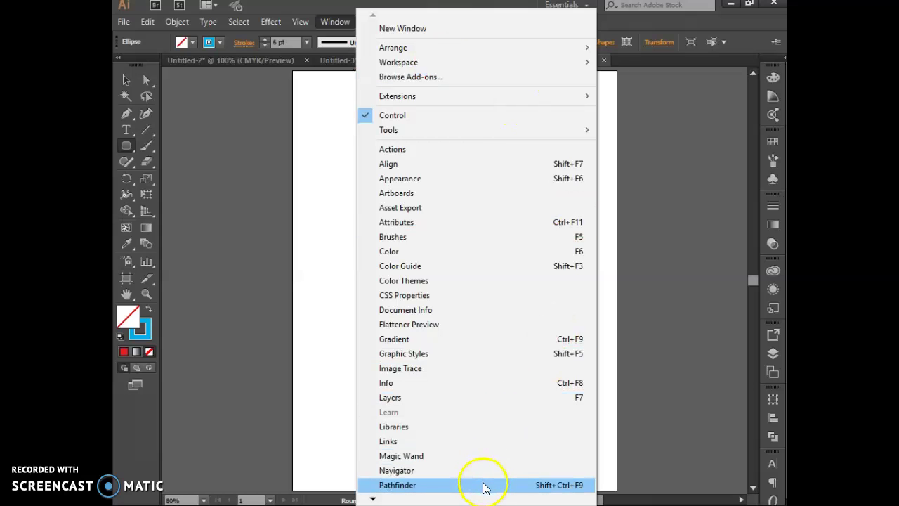
{"action": "left_click", "coordinate": [372, 498]}
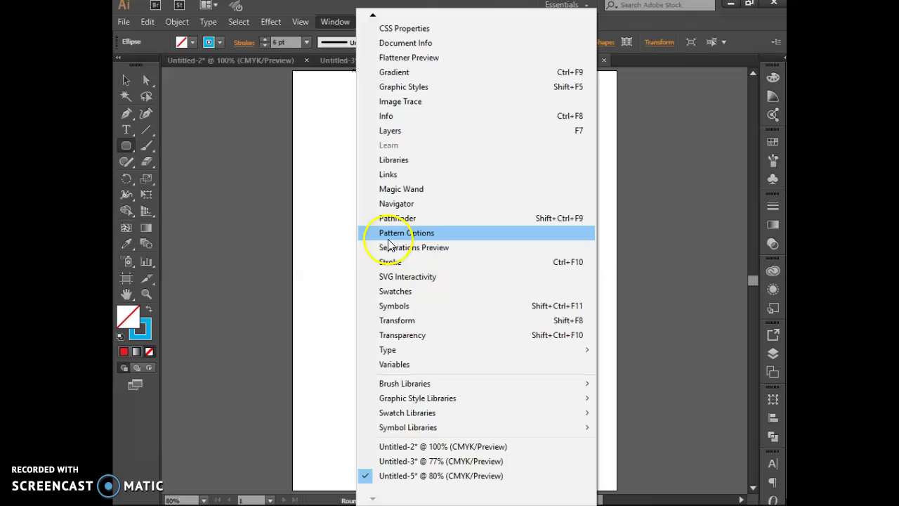
{"action": "left_click", "coordinate": [393, 221]}
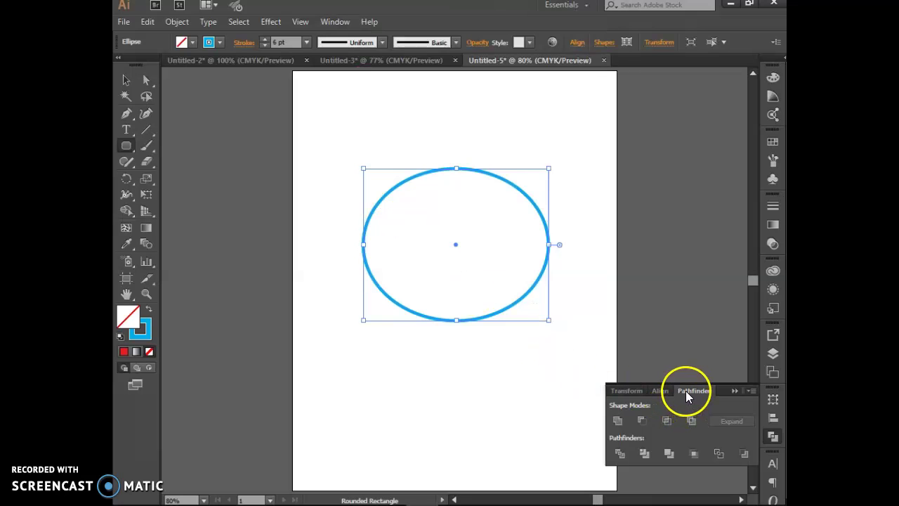
{"action": "left_click_drag", "start_coordinate": [720, 390], "coordinate": [634, 163]}
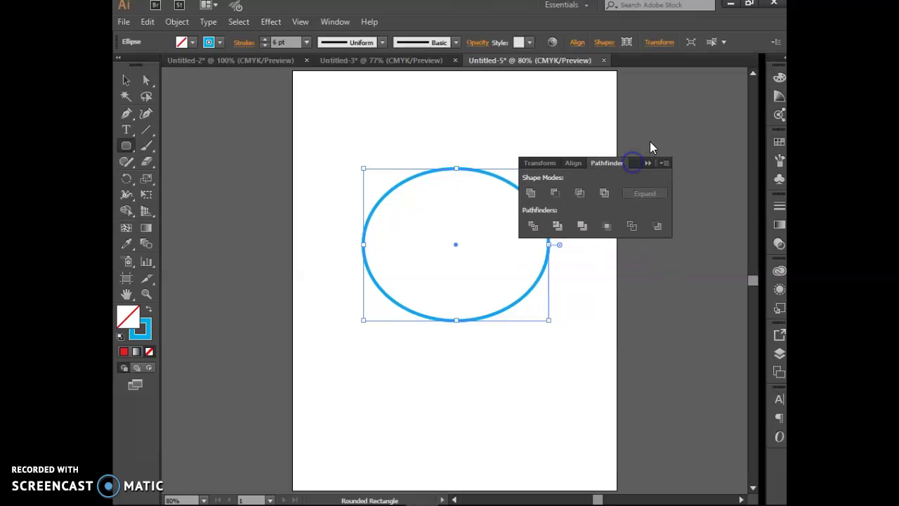
{"action": "left_click", "coordinate": [533, 189]}
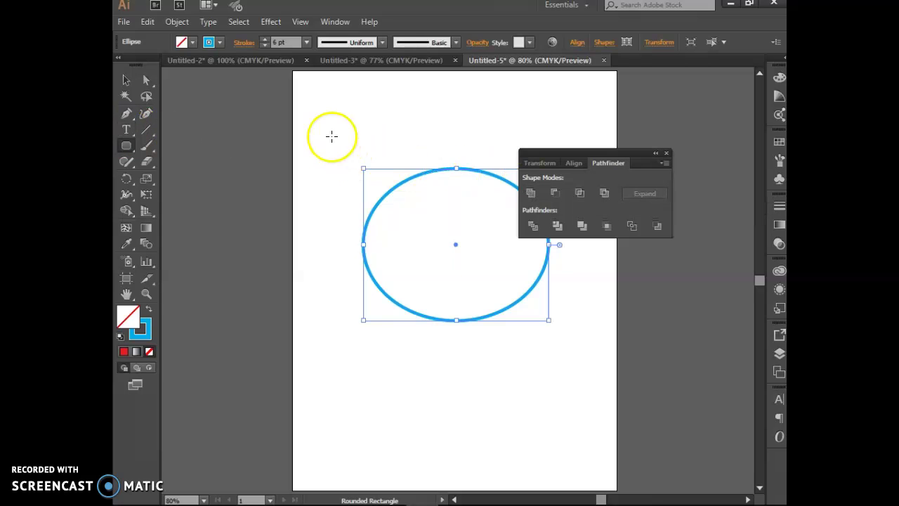
{"action": "left_click_drag", "start_coordinate": [332, 136], "coordinate": [476, 236]}
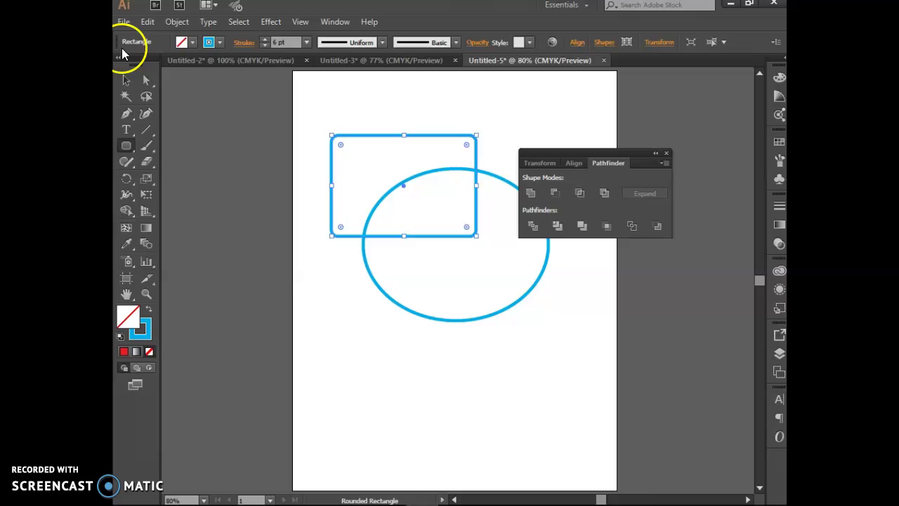
{"action": "left_click", "coordinate": [127, 80]}
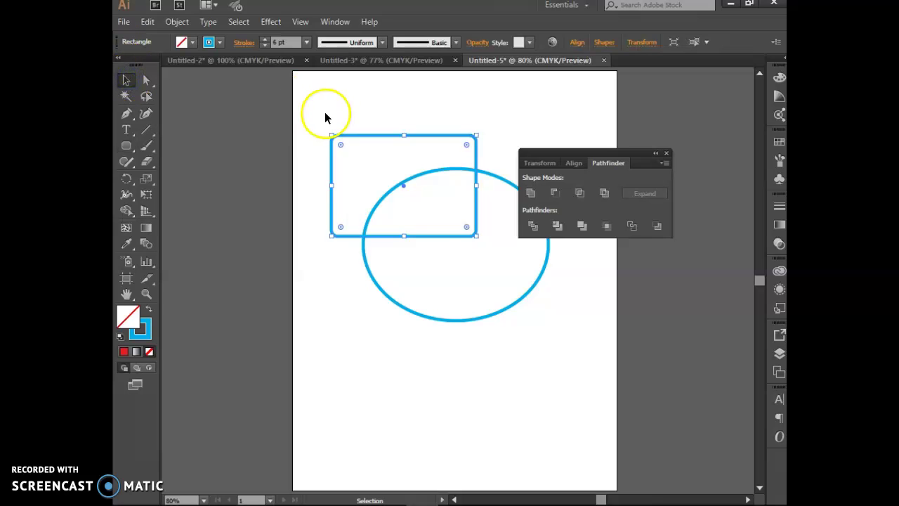
{"action": "left_click_drag", "start_coordinate": [325, 118], "coordinate": [525, 319]}
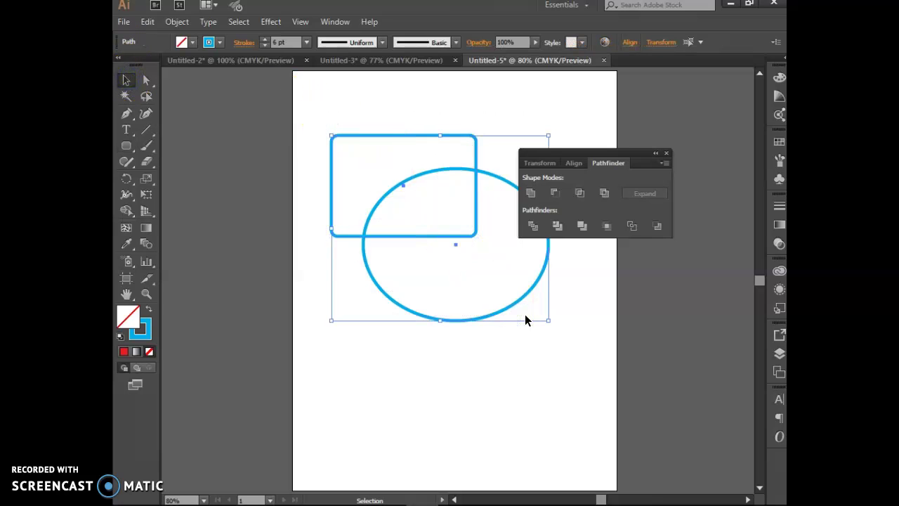
{"action": "left_click", "coordinate": [531, 194]}
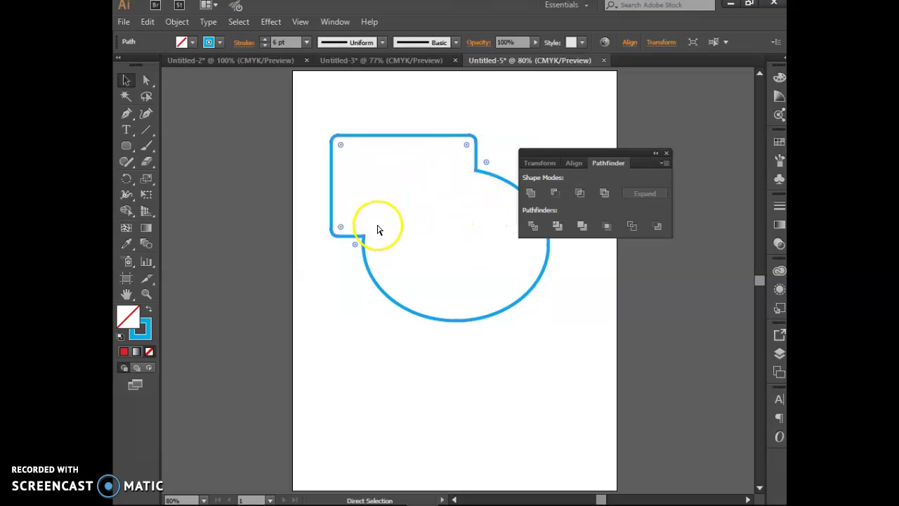
{"action": "key", "text": "ctrl+z"}
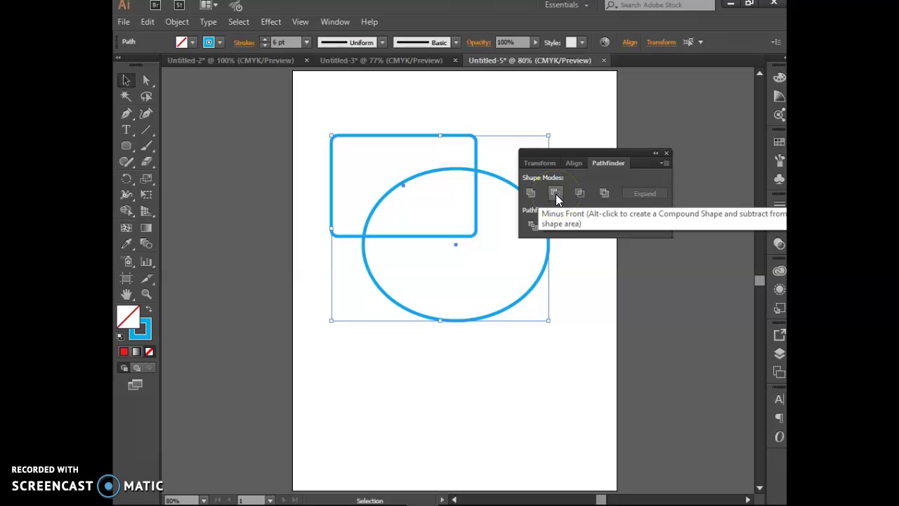
Fill the ellipse yellow and the rounded rectangle red.
{"action": "left_click", "coordinate": [417, 394]}
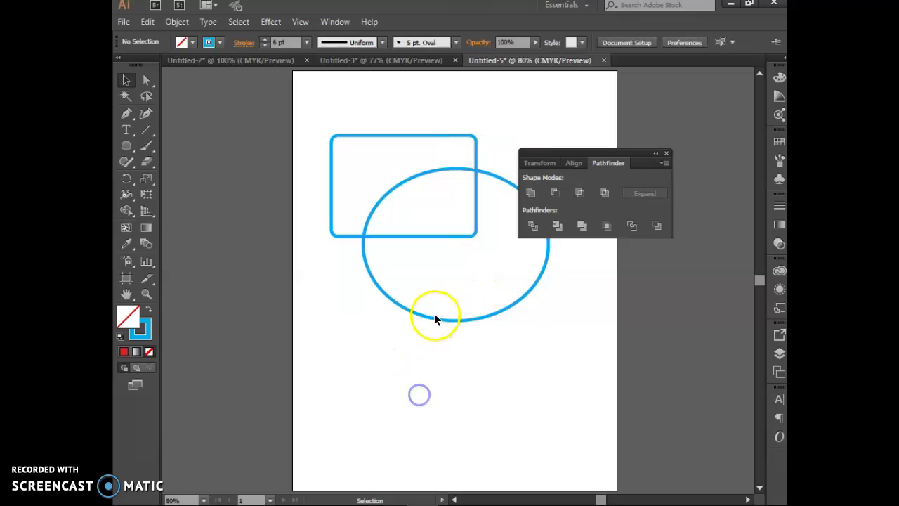
{"action": "left_click", "coordinate": [430, 316]}
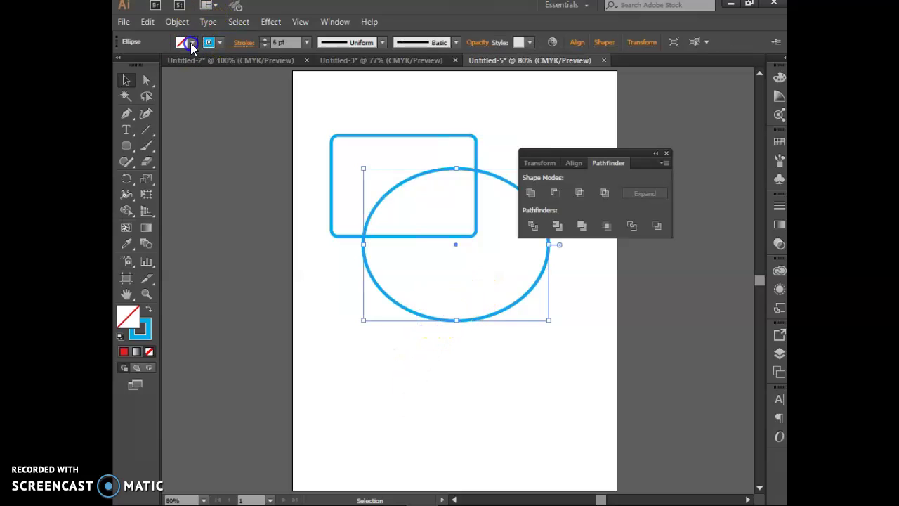
{"action": "left_click", "coordinate": [192, 42]}
{"action": "left_click", "coordinate": [168, 65]}
{"action": "left_click", "coordinate": [345, 392]}
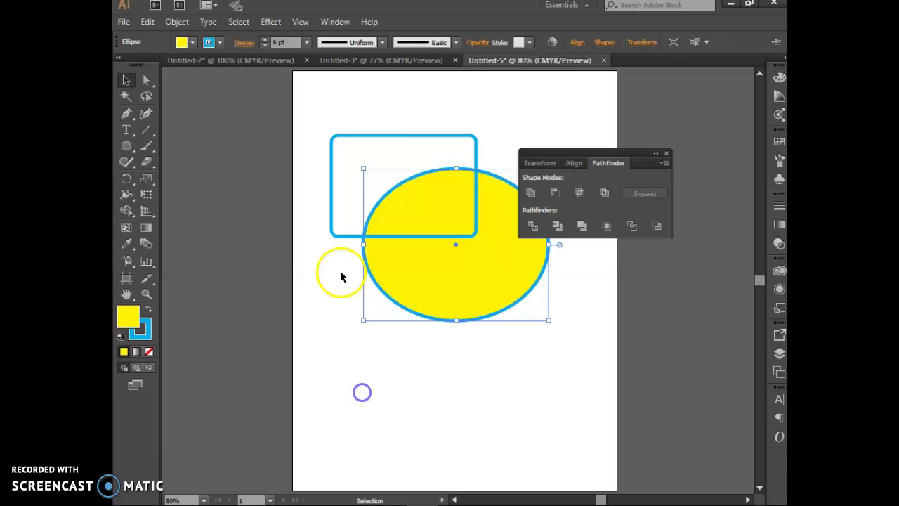
{"action": "left_click", "coordinate": [333, 234]}
{"action": "left_click", "coordinate": [191, 43]}
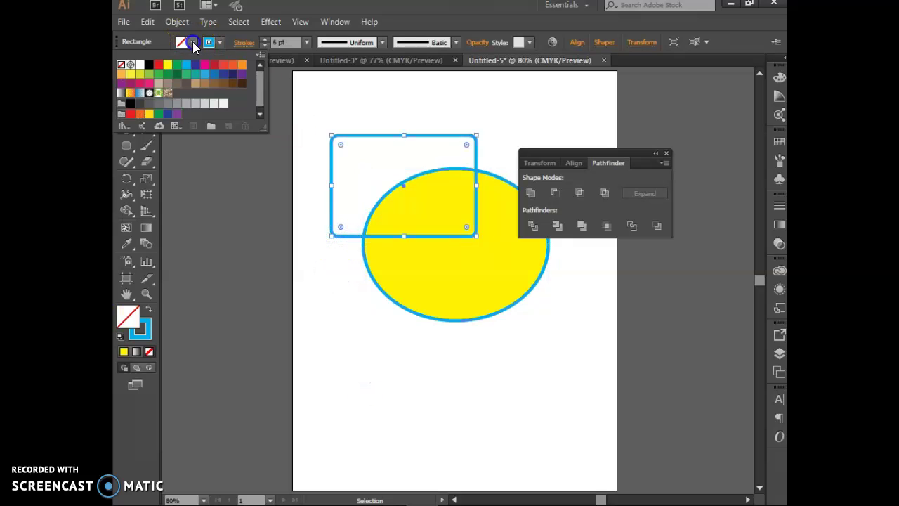
{"action": "left_click", "coordinate": [223, 68]}
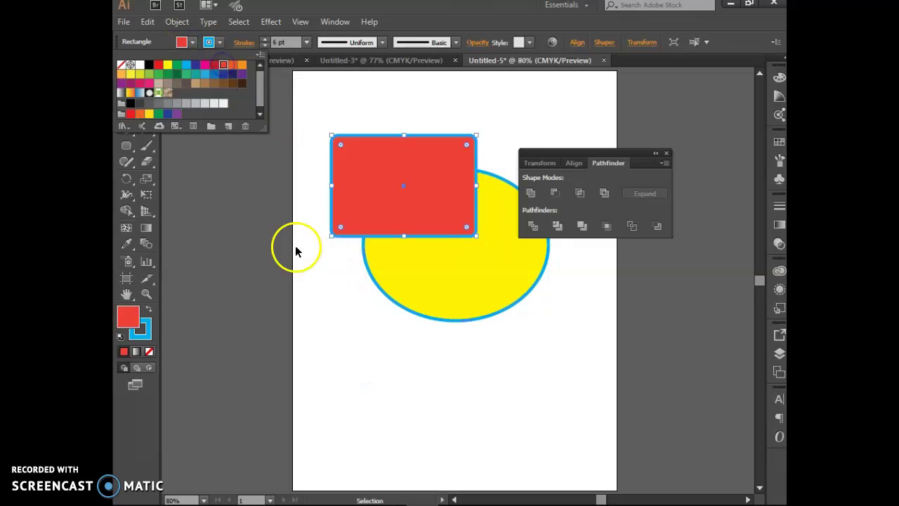
{"action": "left_click", "coordinate": [343, 391]}
Select both shapes and apply Pathfinder Minus Front to cut the rectangle from the ellipse.
{"action": "left_click", "coordinate": [363, 399]}
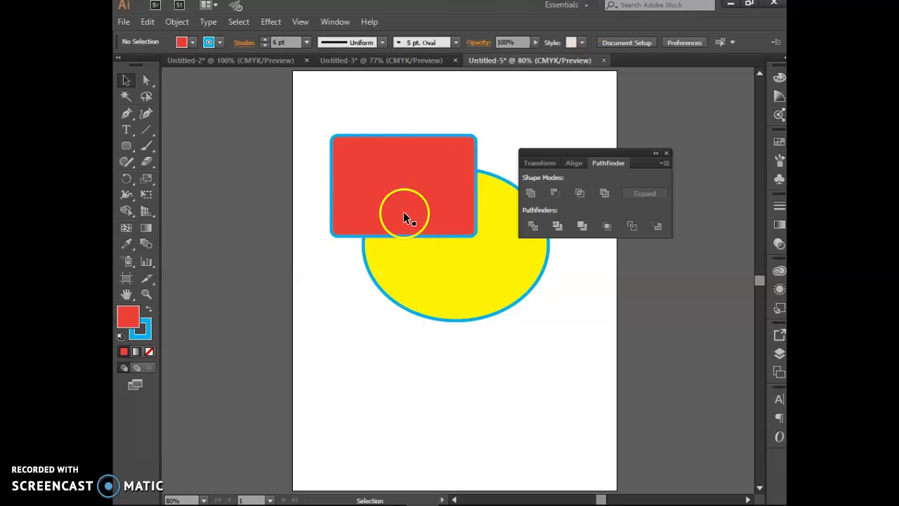
{"action": "left_click_drag", "start_coordinate": [325, 127], "coordinate": [474, 308]}
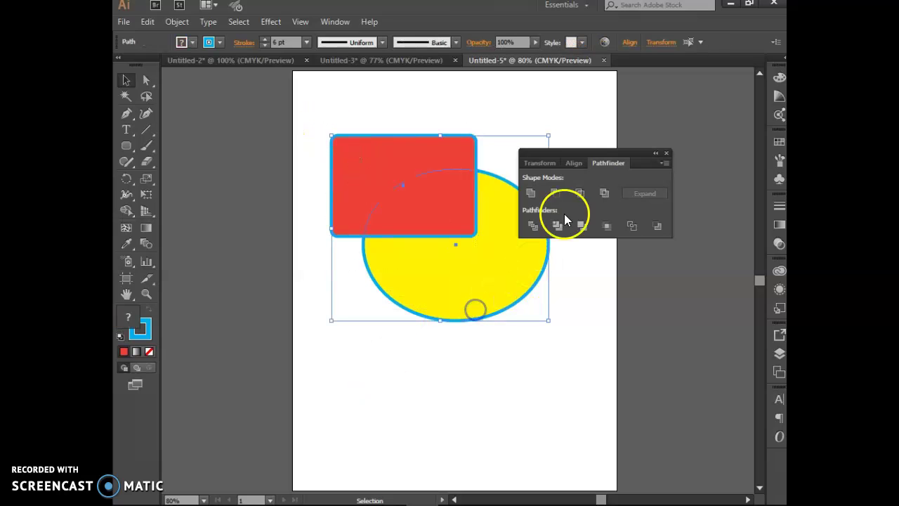
{"action": "left_click", "coordinate": [555, 192]}
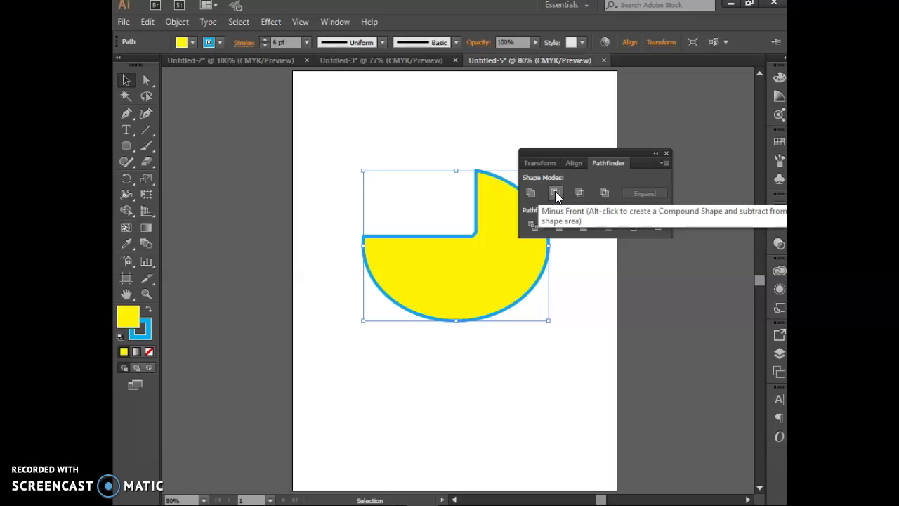
Undo Minus Front, try Intersect on the two shapes, then undo it.
{"action": "key", "text": "ctrl+z"}
{"action": "left_click", "coordinate": [577, 195]}
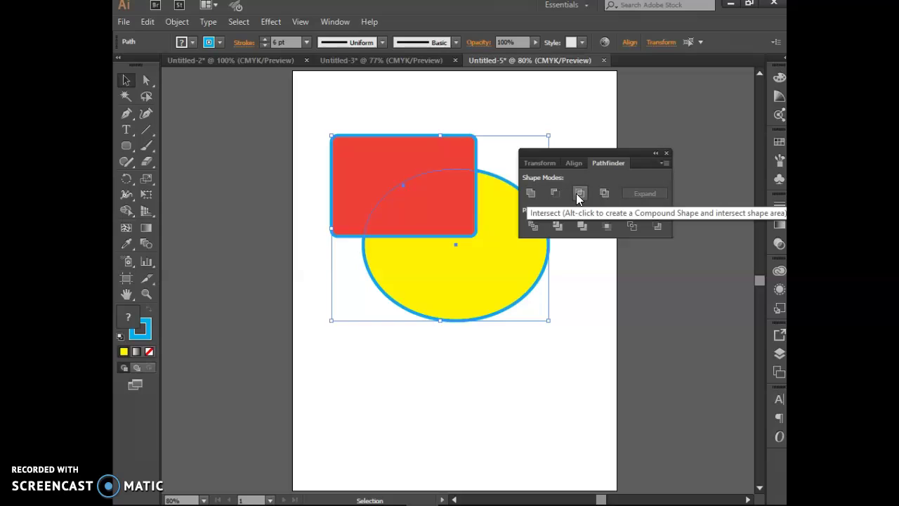
{"action": "left_click", "coordinate": [577, 195]}
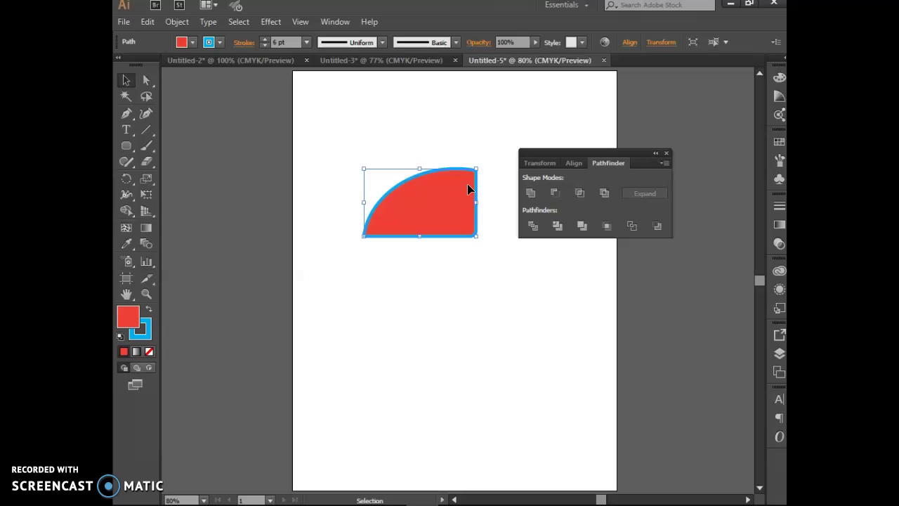
{"action": "key", "text": "ctrl+z"}
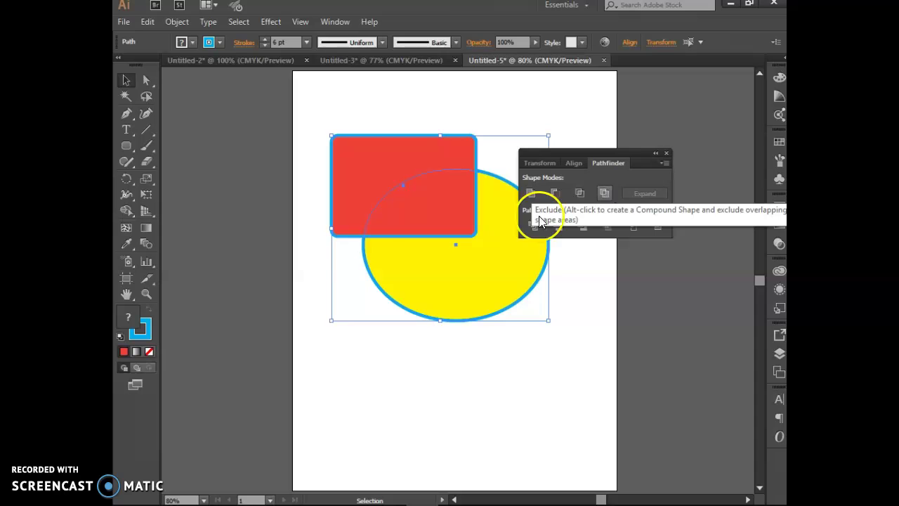
Try Exclude on both shapes, then revert and select the red rectangle alone.
{"action": "left_click", "coordinate": [425, 219]}
{"action": "key", "text": "a"}
{"action": "left_click", "coordinate": [425, 222]}
{"action": "key", "text": "ctrl+a"}
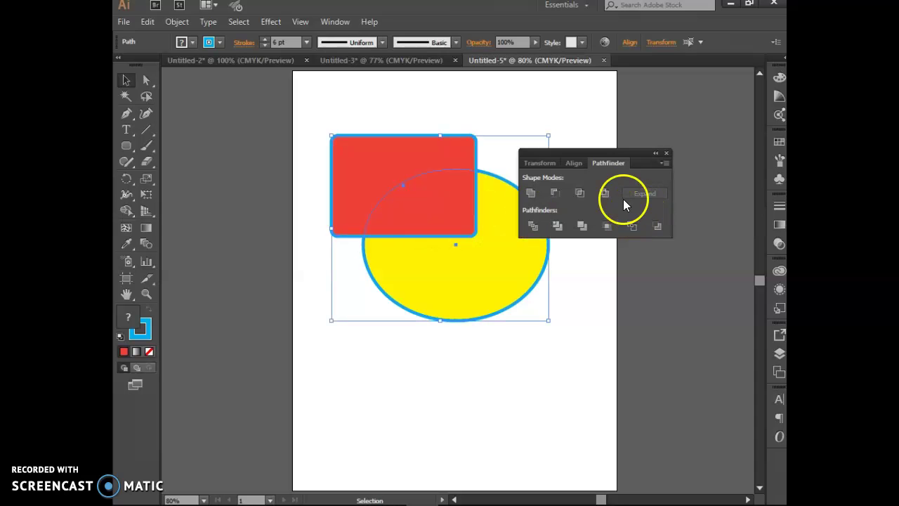
{"action": "left_click", "coordinate": [604, 193]}
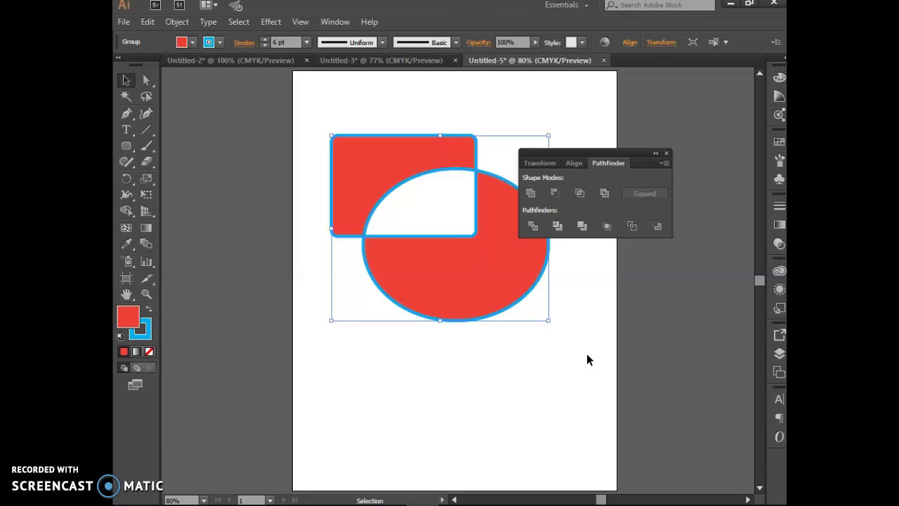
{"action": "left_click", "coordinate": [431, 221]}
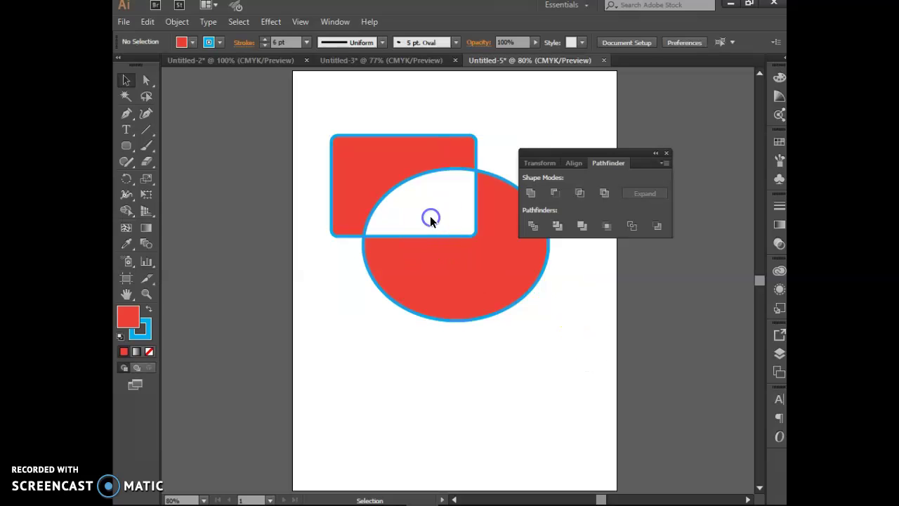
{"action": "left_click", "coordinate": [391, 196]}
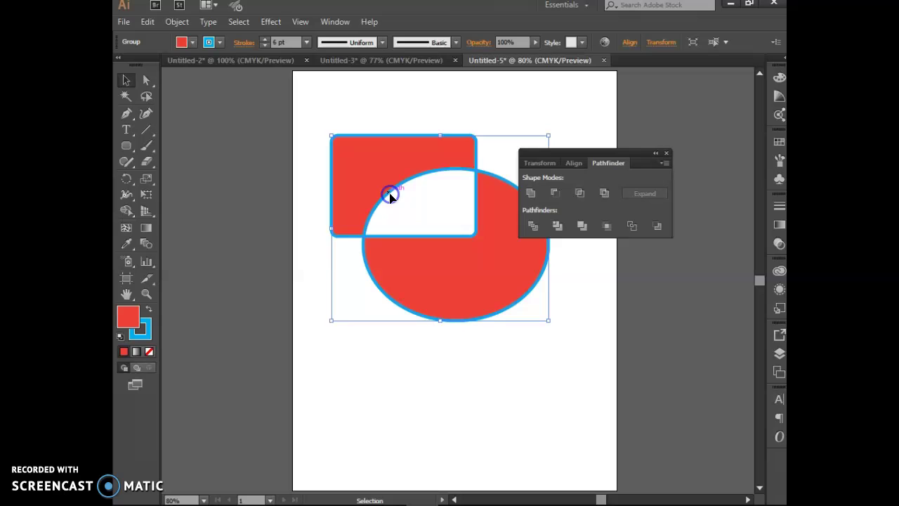
{"action": "key", "text": "a"}
{"action": "left_click", "coordinate": [431, 199]}
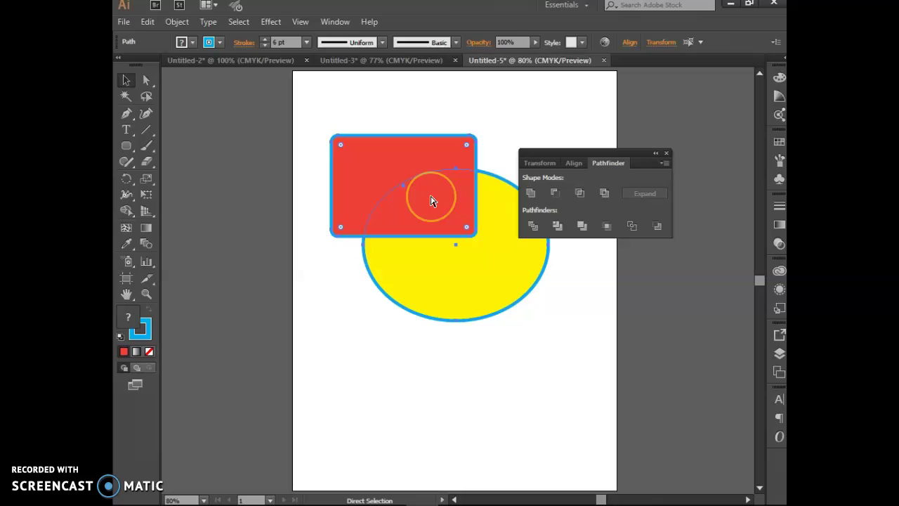
{"action": "key", "text": "v"}
{"action": "left_click", "coordinate": [431, 200]}
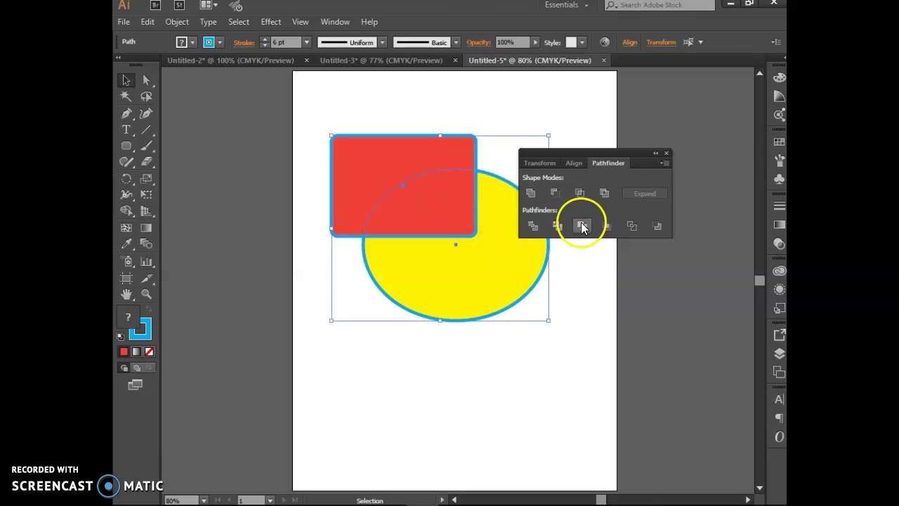
{"action": "left_click", "coordinate": [532, 226]}
{"action": "left_click", "coordinate": [446, 388]}
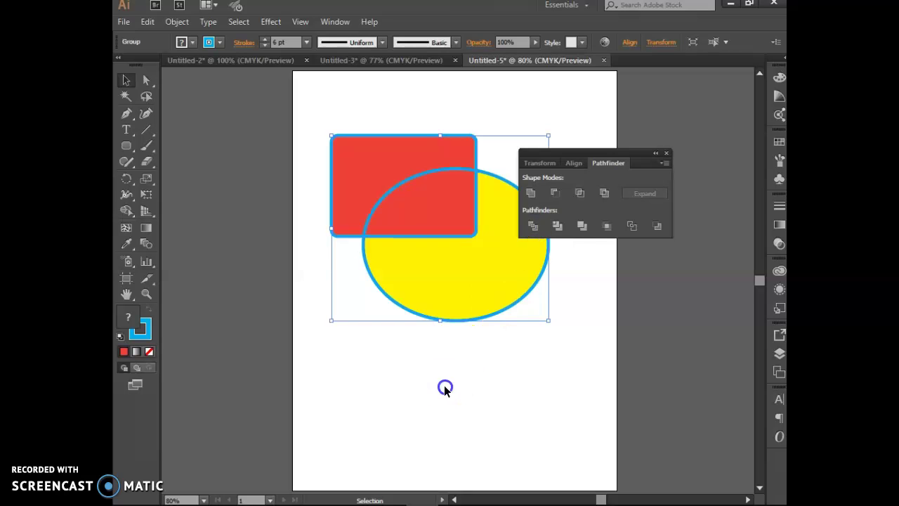
{"action": "left_click", "coordinate": [405, 310]}
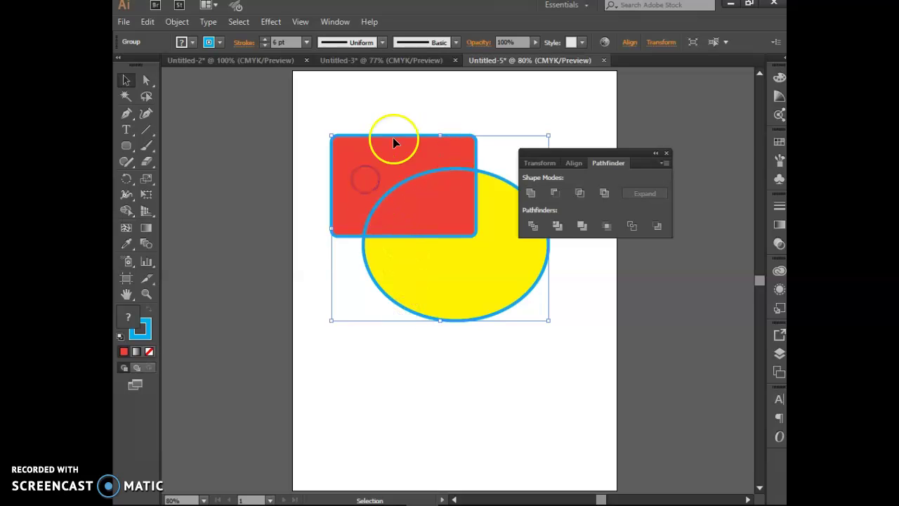
{"action": "left_click", "coordinate": [435, 501]}
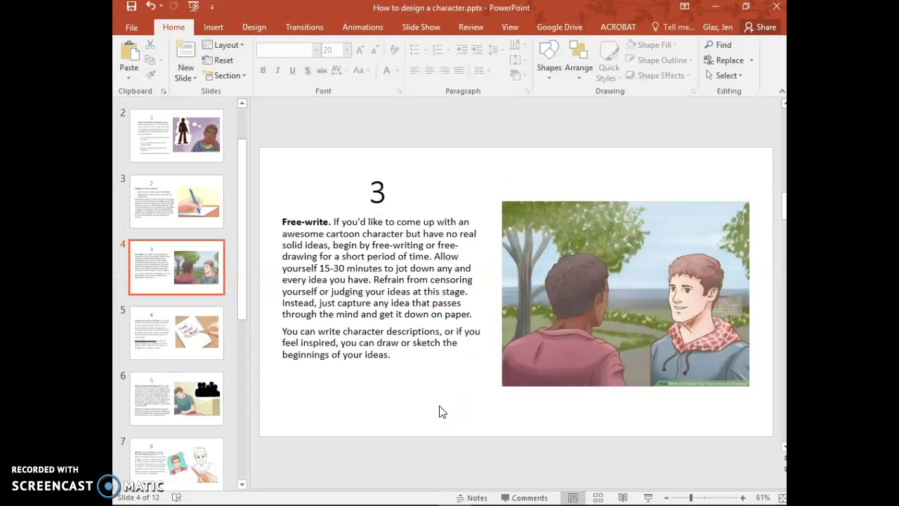
{"action": "key", "text": "alt+Tab"}
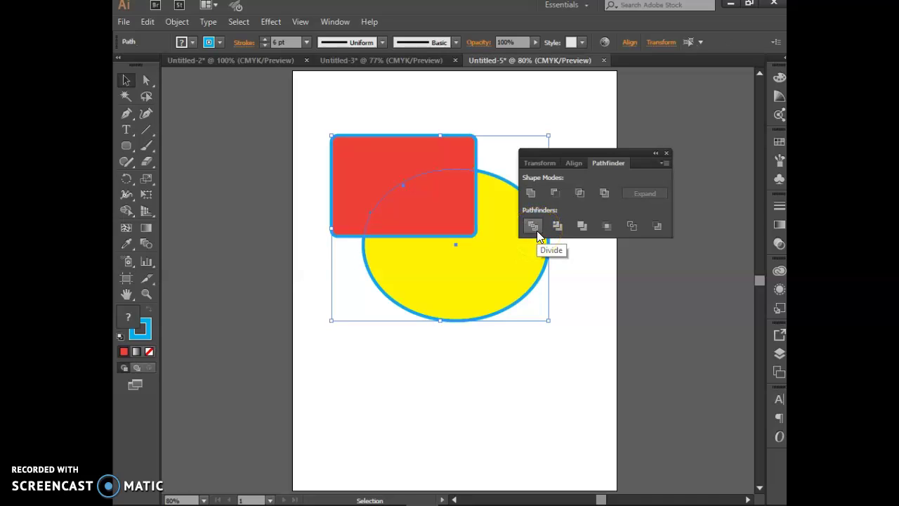
{"action": "left_click", "coordinate": [554, 230]}
{"action": "left_click", "coordinate": [559, 225]}
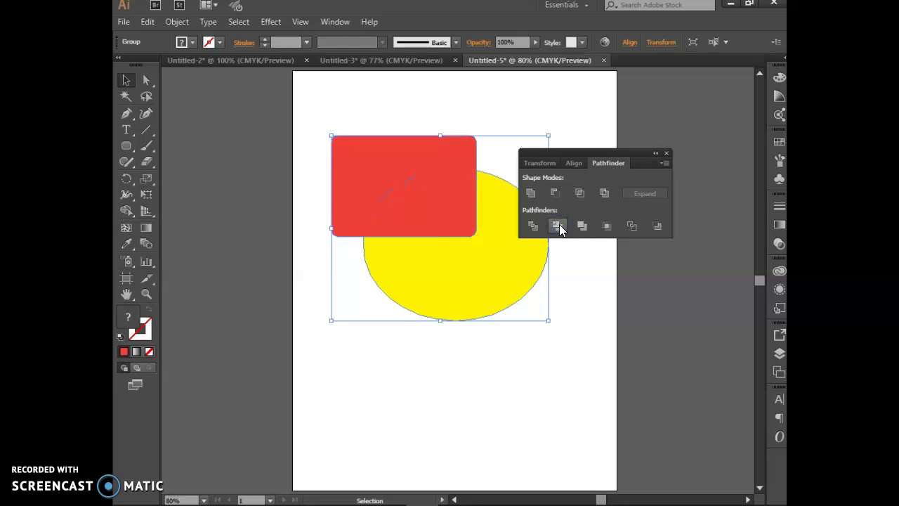
{"action": "key", "text": "ctrl+z"}
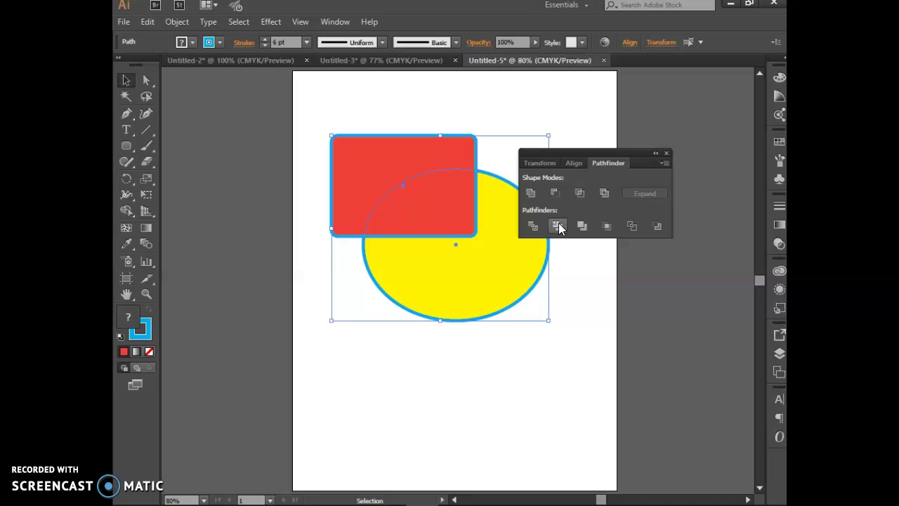
{"action": "left_click", "coordinate": [581, 225]}
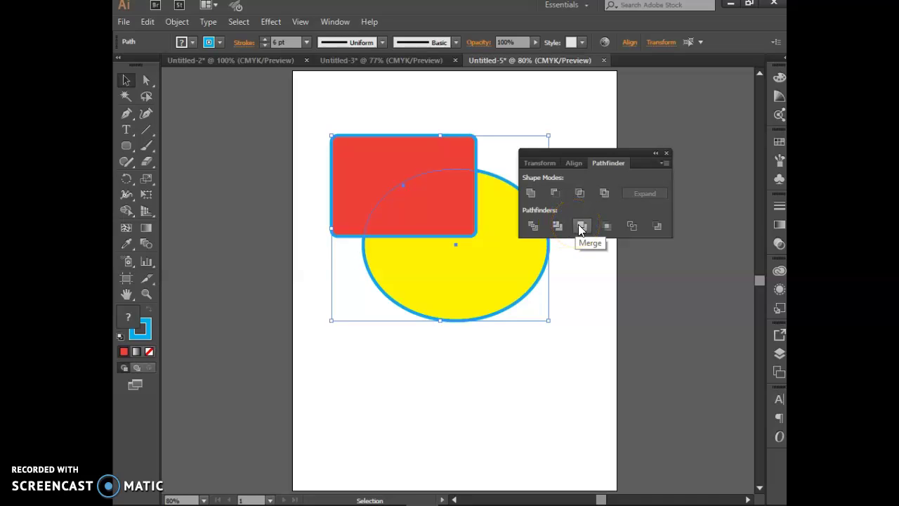
{"action": "left_click", "coordinate": [532, 194]}
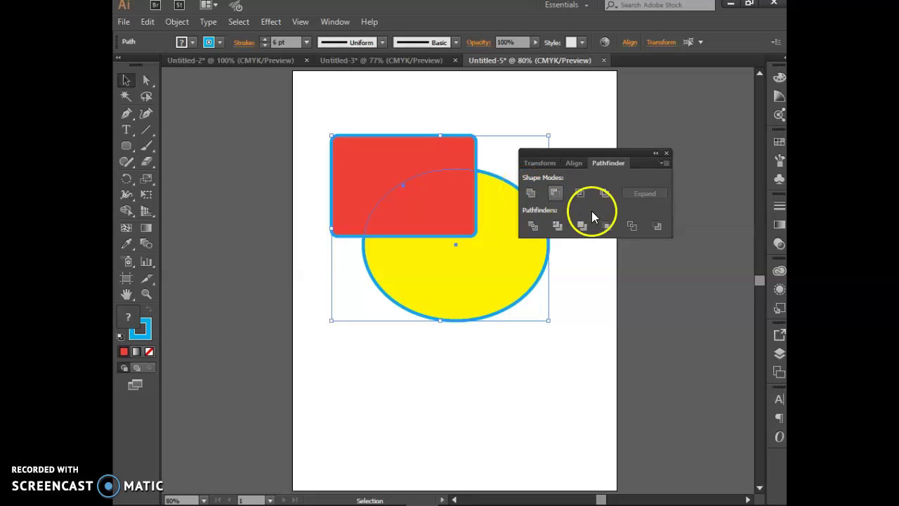
{"action": "left_click", "coordinate": [607, 228]}
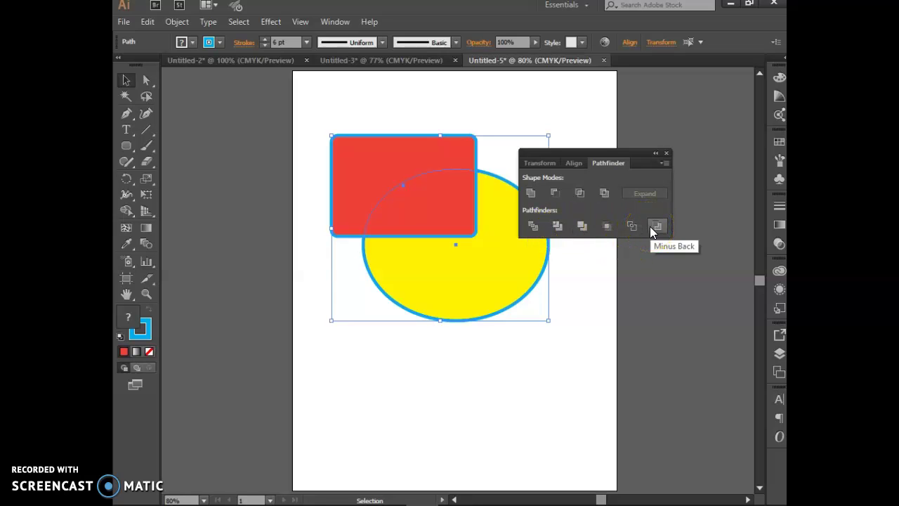
{"action": "left_click", "coordinate": [628, 236]}
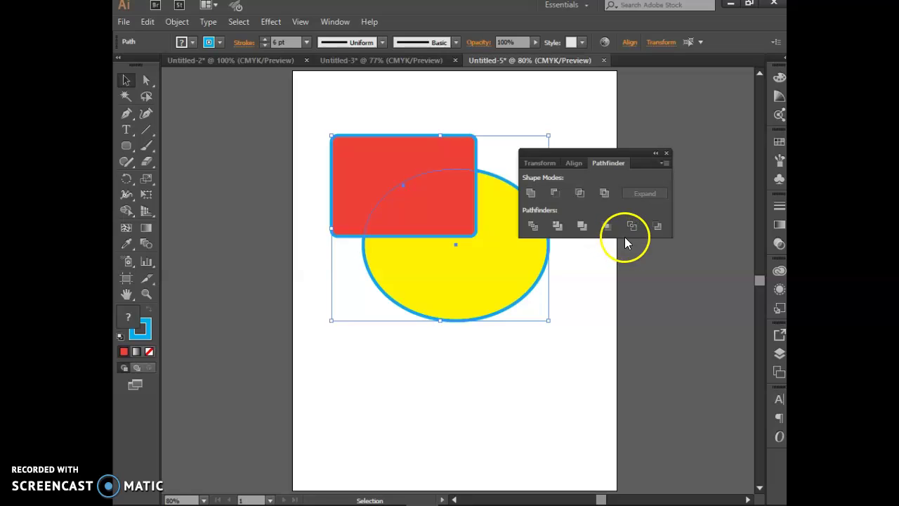
Group the Align panel with Pathfinder, show the shape modes, and move the group upper right.
{"action": "left_click", "coordinate": [577, 376]}
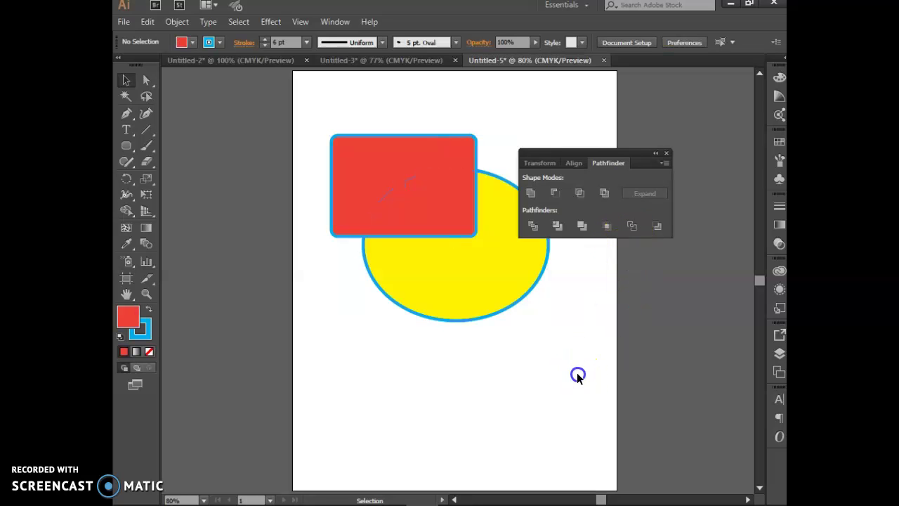
{"action": "left_click_drag", "start_coordinate": [607, 163], "coordinate": [566, 161]}
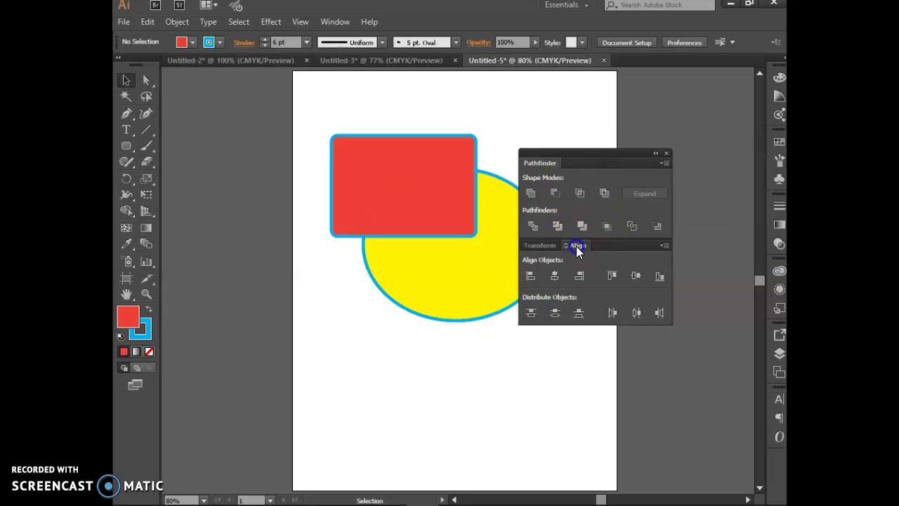
{"action": "left_click_drag", "start_coordinate": [576, 246], "coordinate": [615, 160]}
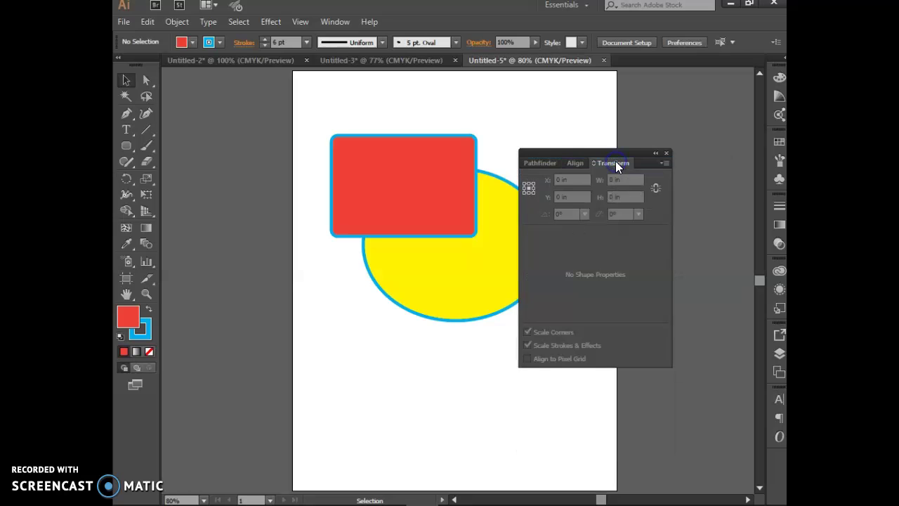
{"action": "left_click", "coordinate": [534, 163]}
{"action": "left_click_drag", "start_coordinate": [543, 151], "coordinate": [655, 101]}
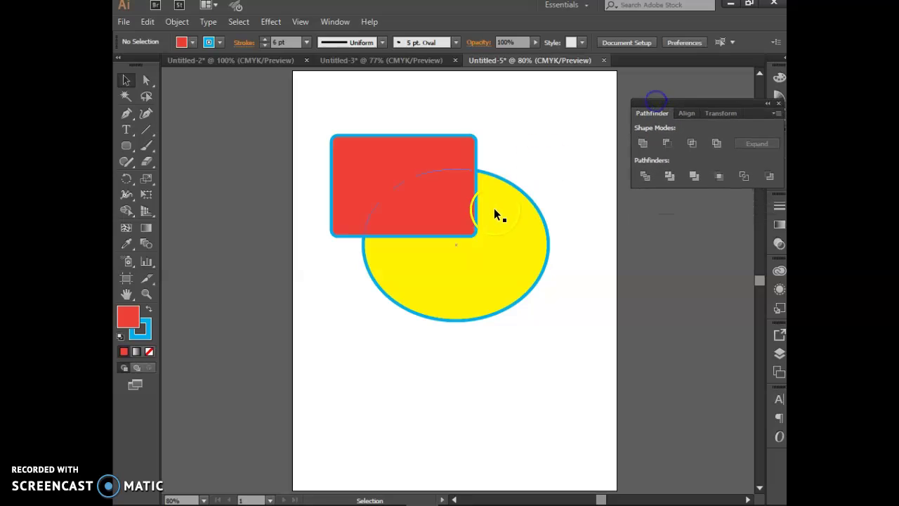
Move and stretch the red rectangle across the ellipse's top, then set its fill to None.
{"action": "left_click", "coordinate": [353, 204]}
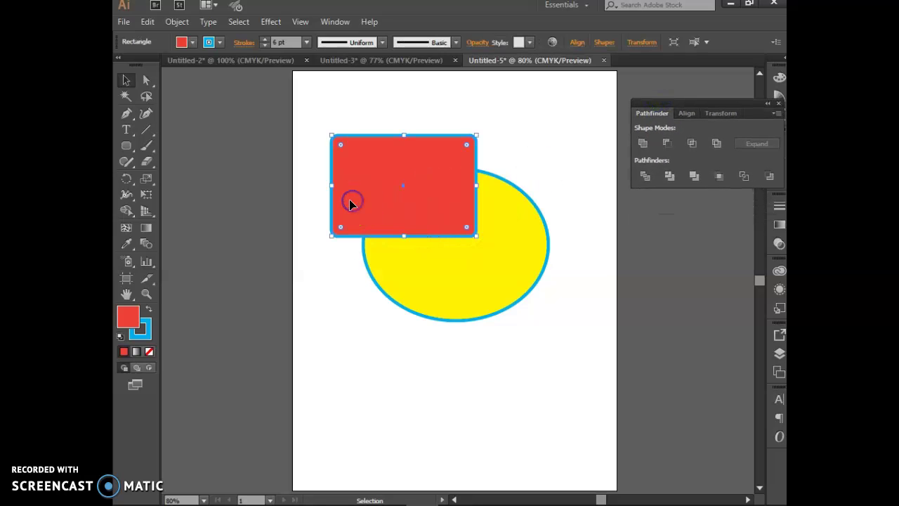
{"action": "left_click_drag", "start_coordinate": [331, 202], "coordinate": [361, 217]}
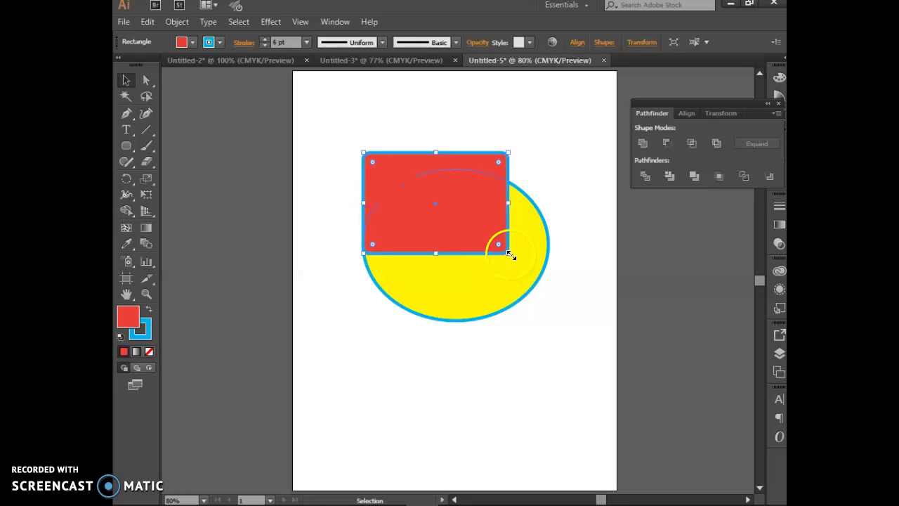
{"action": "left_click_drag", "start_coordinate": [506, 253], "coordinate": [547, 257]}
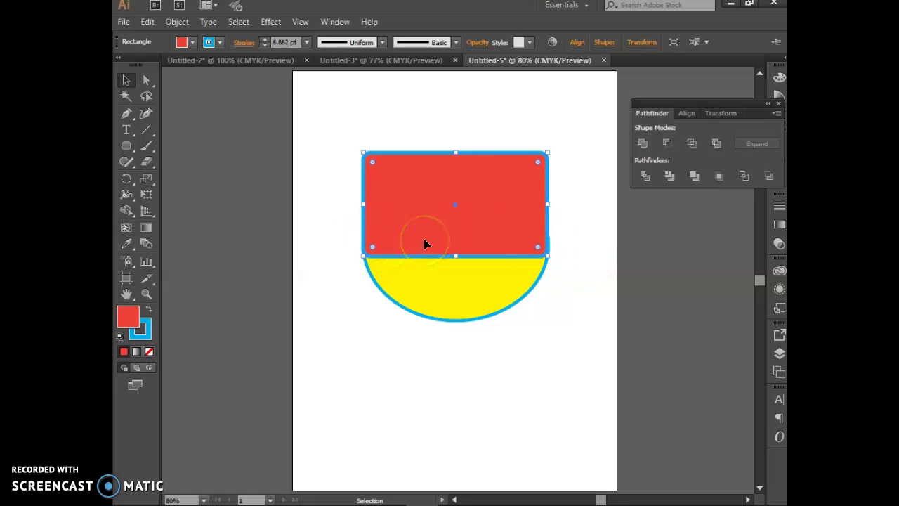
{"action": "left_click", "coordinate": [193, 42]}
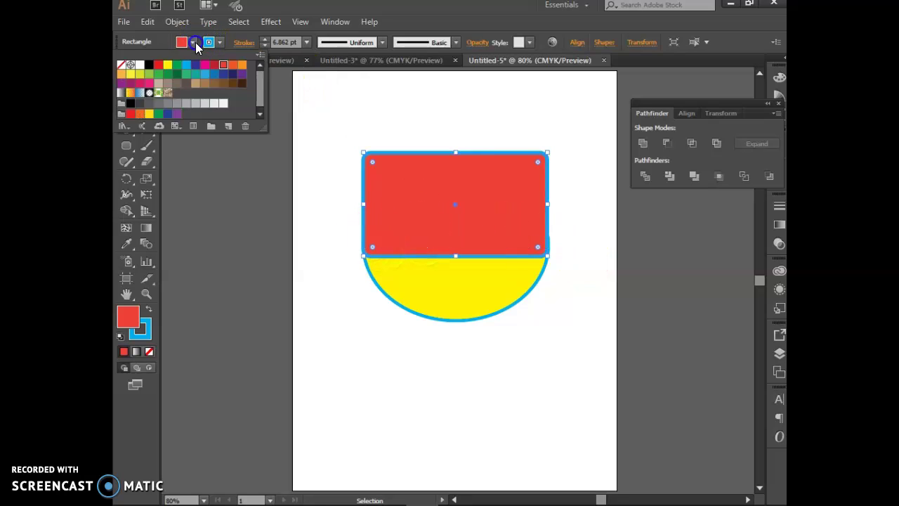
{"action": "left_click", "coordinate": [122, 65]}
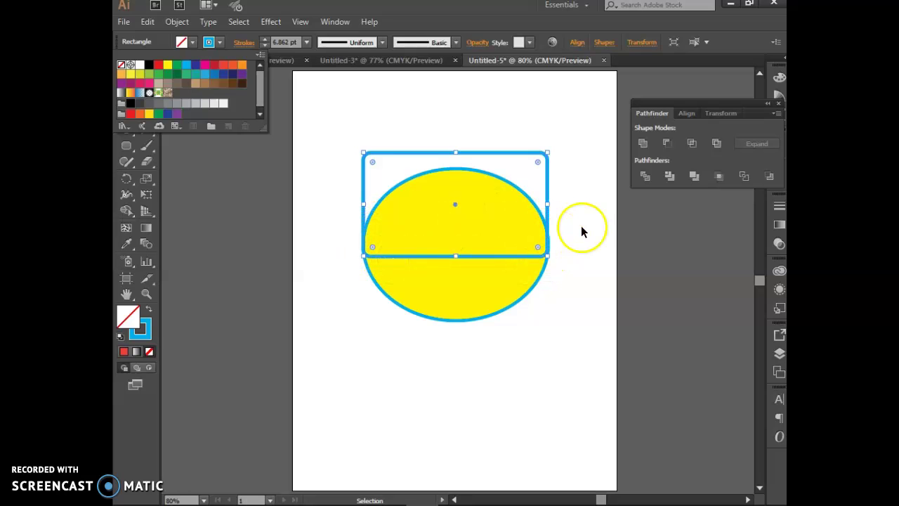
Zoom to 100% and widen the outlined rectangle slightly to the right.
{"action": "key", "text": "ctrl+equal"}
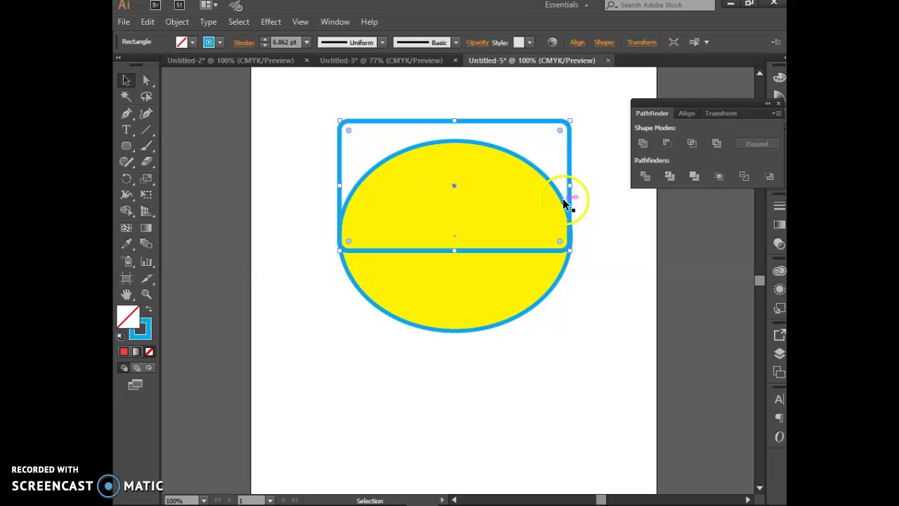
{"action": "left_click_drag", "start_coordinate": [570, 186], "coordinate": [573, 187]}
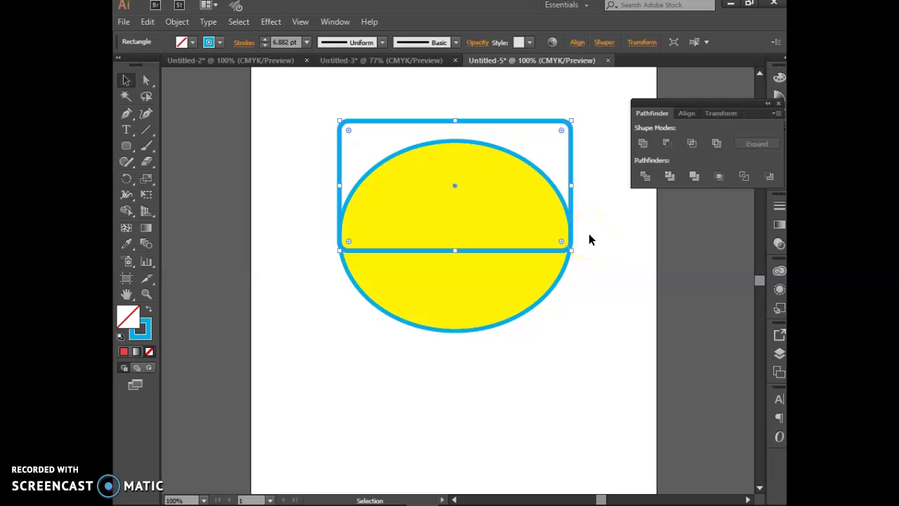
{"action": "left_click_drag", "start_coordinate": [580, 337], "coordinate": [521, 376]}
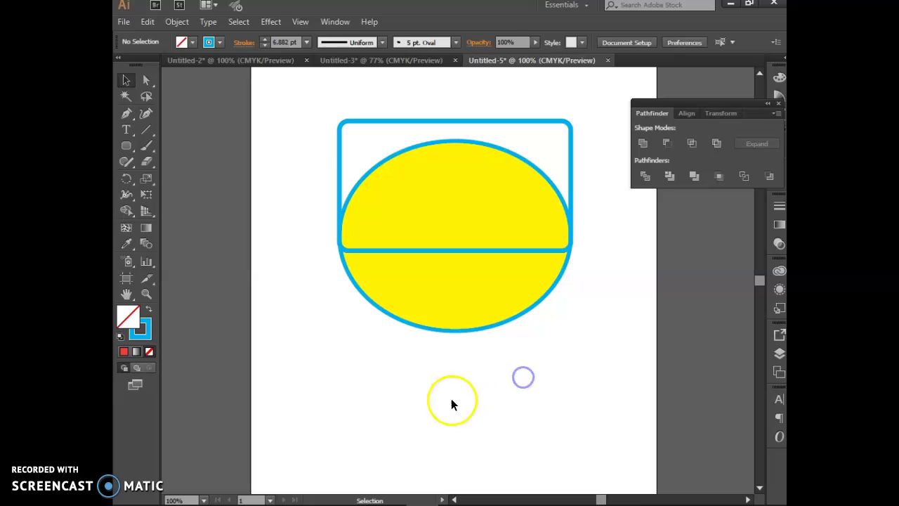
Bring the outlined rectangle in front of the ellipse and select both shapes.
{"action": "left_click", "coordinate": [338, 137]}
{"action": "right_click", "coordinate": [339, 142]}
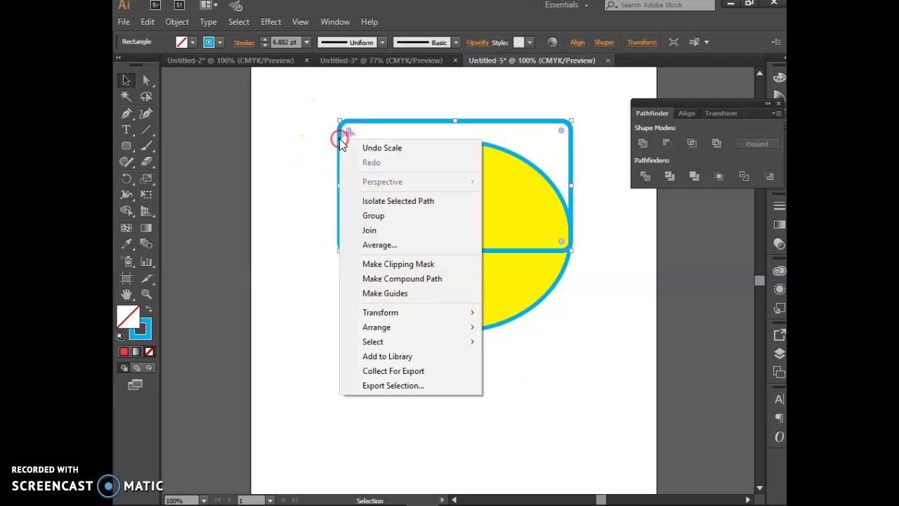
{"action": "mouse_move", "coordinate": [402, 327]}
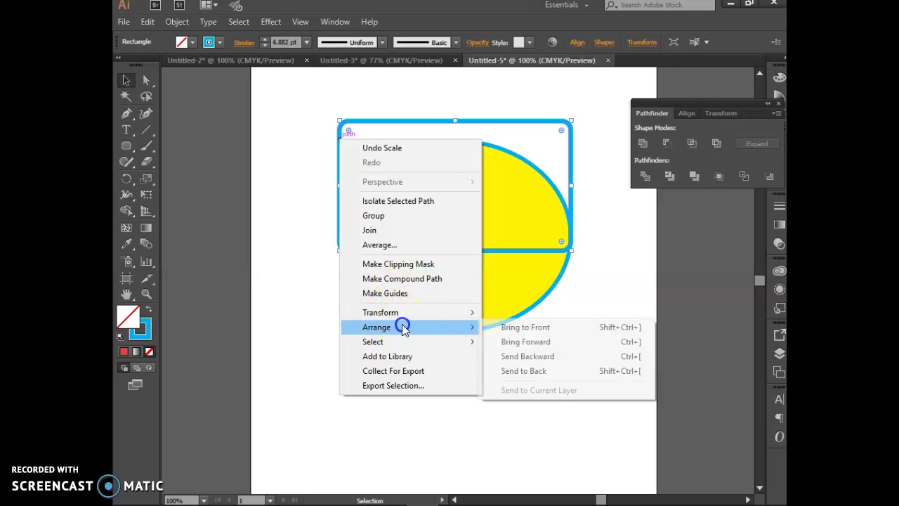
{"action": "left_click", "coordinate": [503, 327]}
{"action": "left_click", "coordinate": [577, 340]}
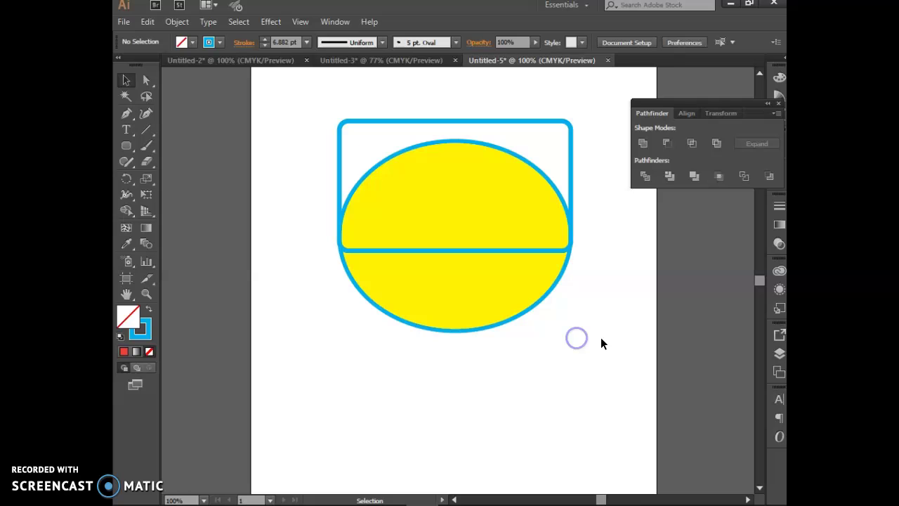
{"action": "left_click_drag", "start_coordinate": [601, 338], "coordinate": [358, 128]}
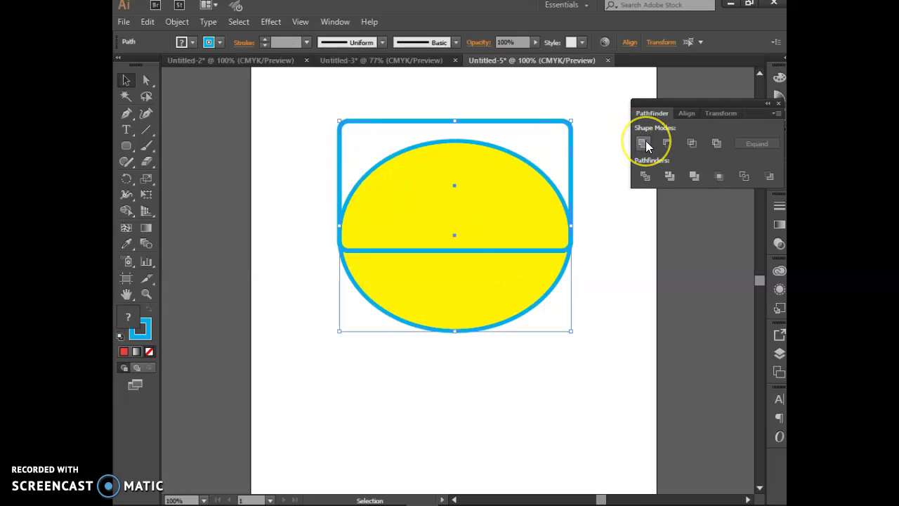
Try Minus Front on the rectangle and ellipse, then undo it.
{"action": "left_click", "coordinate": [668, 143]}
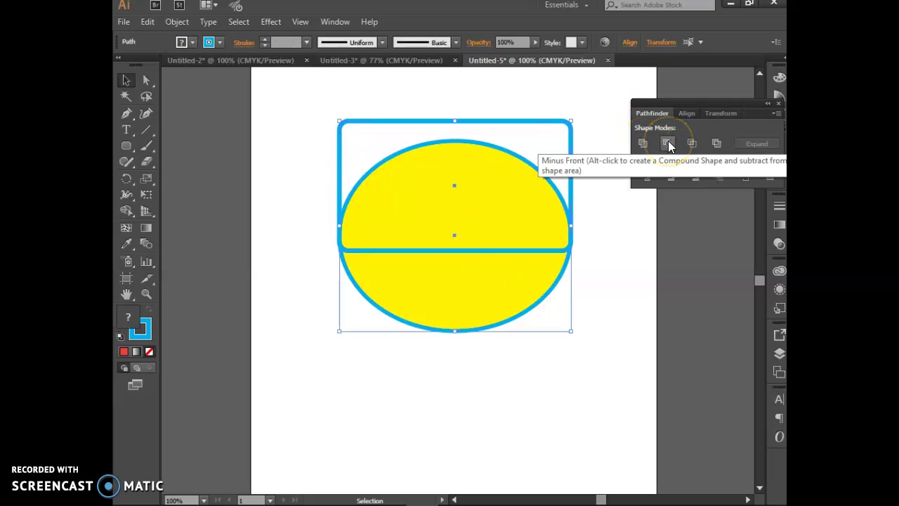
{"action": "left_click", "coordinate": [667, 143]}
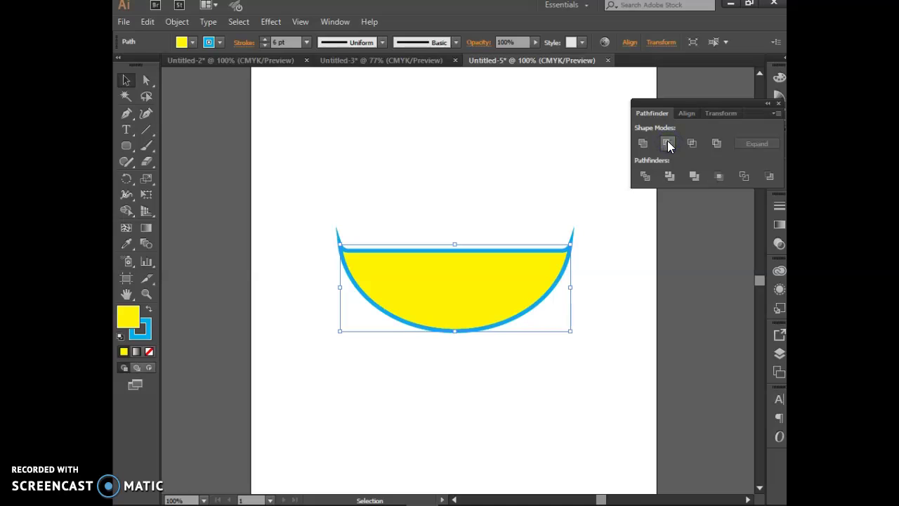
{"action": "key", "text": "ctrl+z"}
{"action": "left_click", "coordinate": [663, 145]}
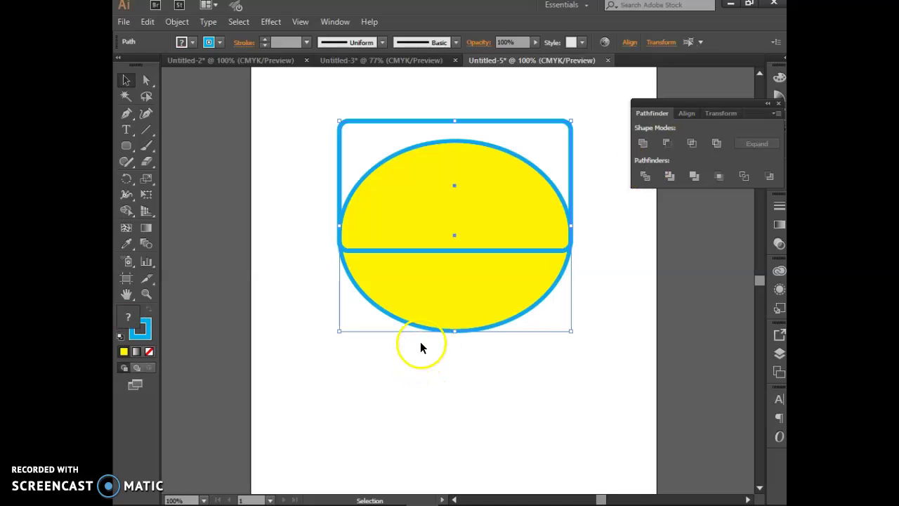
Bring the yellow ellipse in front of the rectangle and select both shapes.
{"action": "left_click", "coordinate": [421, 373]}
{"action": "right_click", "coordinate": [428, 329]}
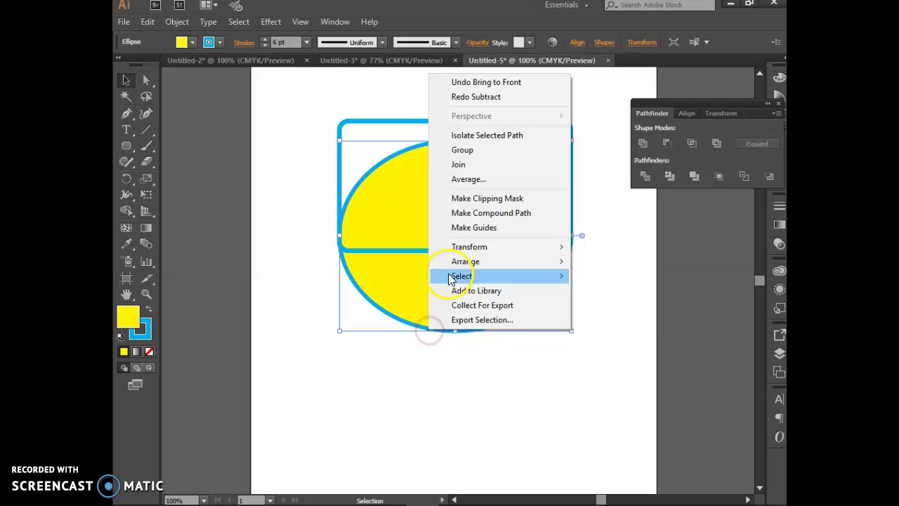
{"action": "mouse_move", "coordinate": [458, 260]}
{"action": "left_click", "coordinate": [605, 257]}
{"action": "left_click", "coordinate": [532, 372]}
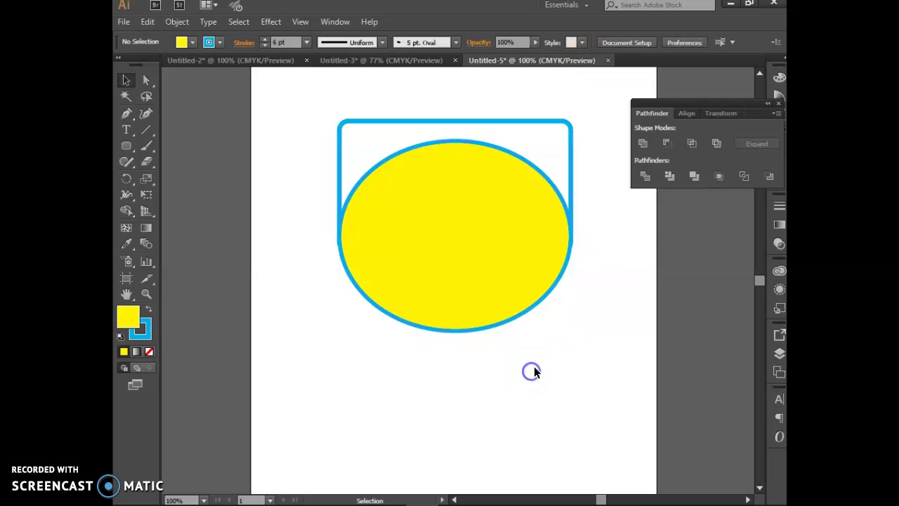
{"action": "left_click_drag", "start_coordinate": [577, 367], "coordinate": [345, 122]}
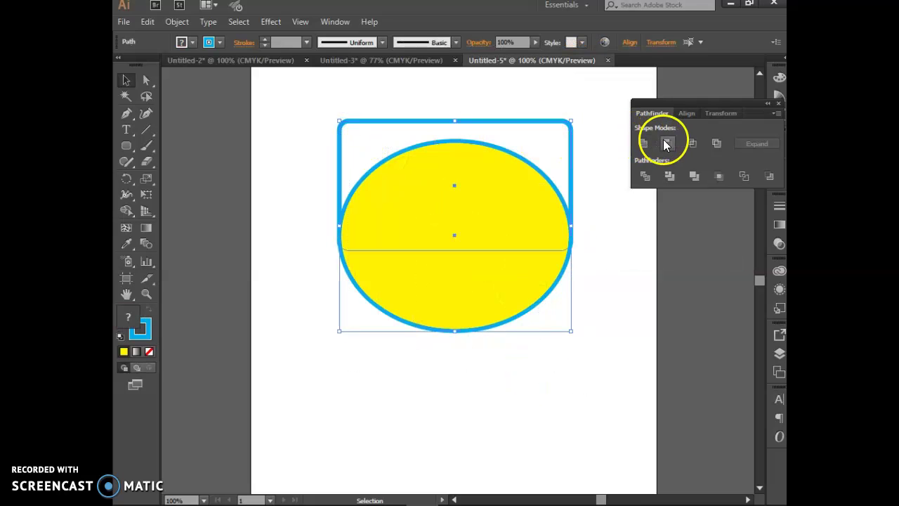
Reapply Minus Front to the two shapes, undoing each cut.
{"action": "left_click", "coordinate": [666, 143]}
{"action": "left_click", "coordinate": [666, 144]}
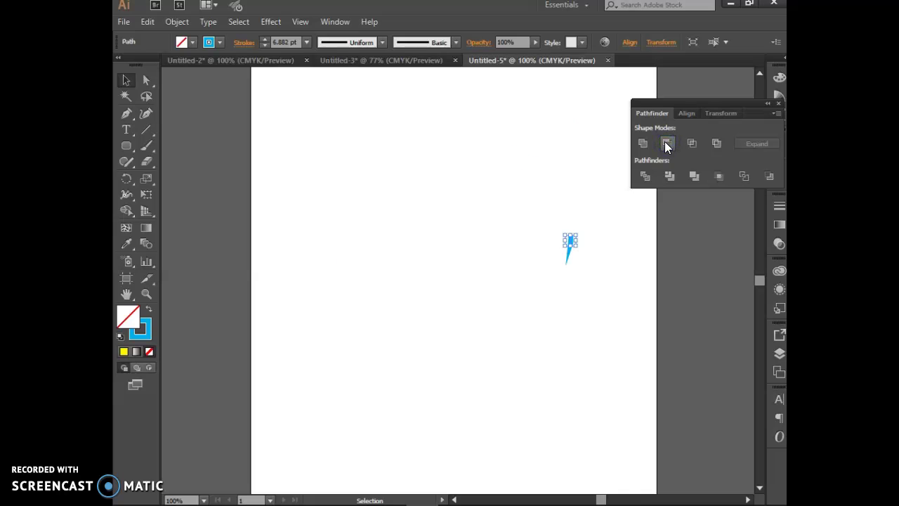
{"action": "key", "text": "ctrl+z"}
{"action": "key", "text": "ctrl+z"}
{"action": "key", "text": "ctrl+z"}
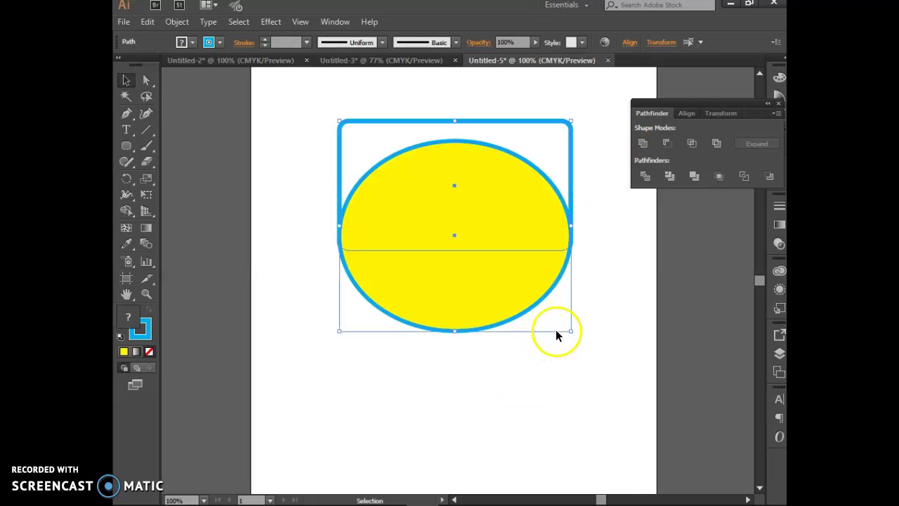
{"action": "left_click", "coordinate": [613, 360]}
{"action": "left_click_drag", "start_coordinate": [621, 342], "coordinate": [298, 102]}
{"action": "left_click", "coordinate": [666, 143]}
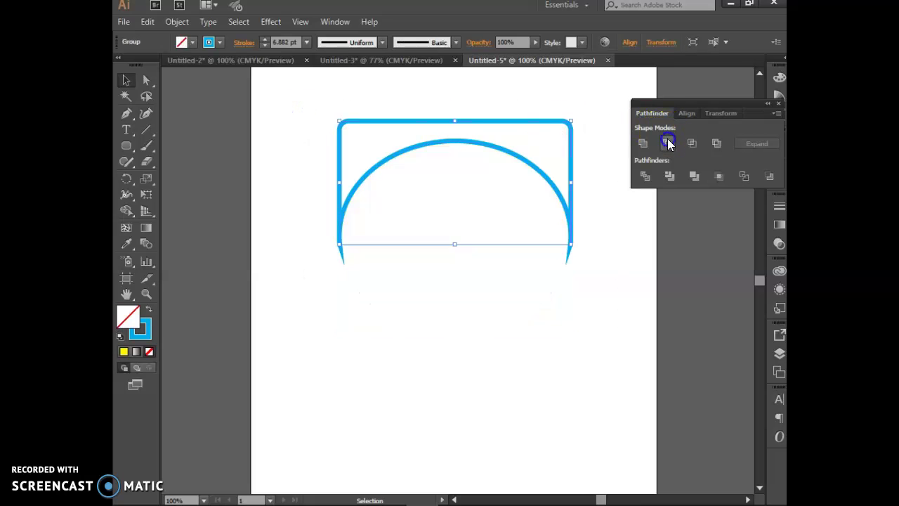
{"action": "key", "text": "ctrl+z"}
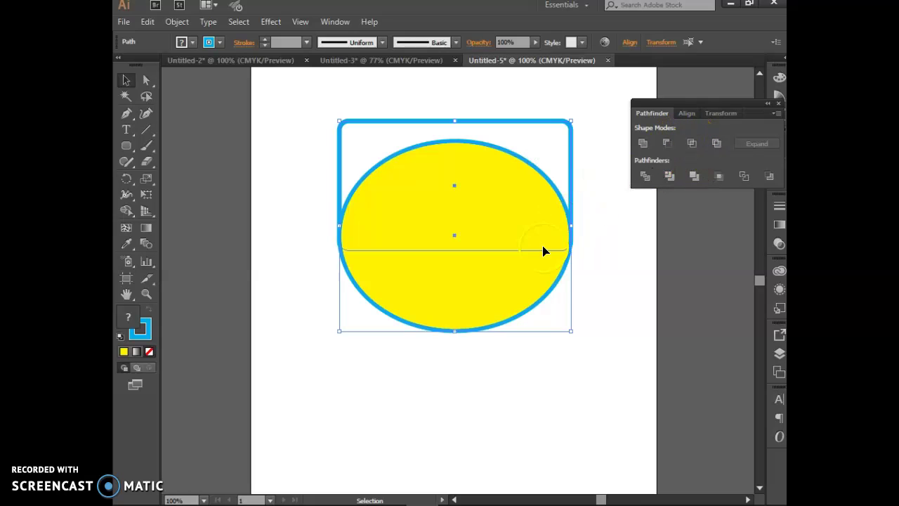
Divide the overlapping shapes with Pathfinder, then delete and restore the divided pieces.
{"action": "left_click", "coordinate": [647, 178]}
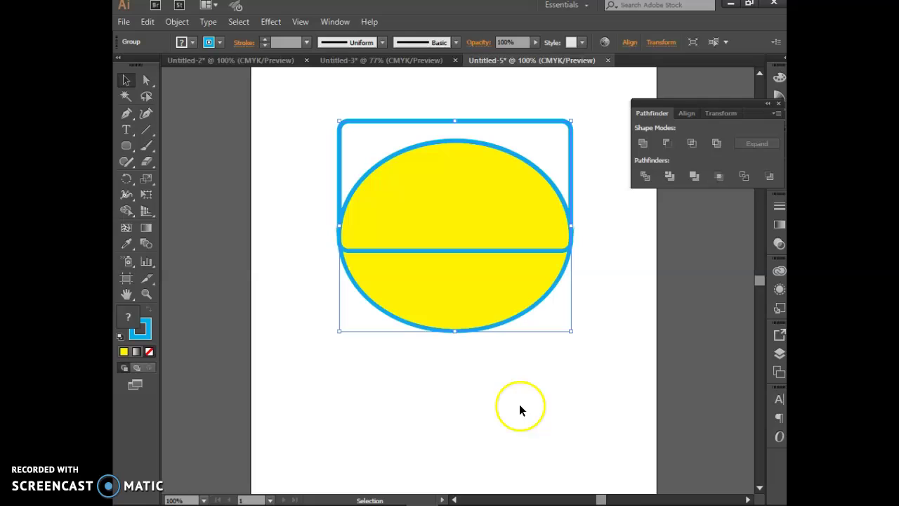
{"action": "left_click", "coordinate": [520, 404]}
{"action": "left_click", "coordinate": [474, 330]}
{"action": "key", "text": "Delete"}
{"action": "key", "text": "ctrl+z"}
{"action": "left_click", "coordinate": [496, 348]}
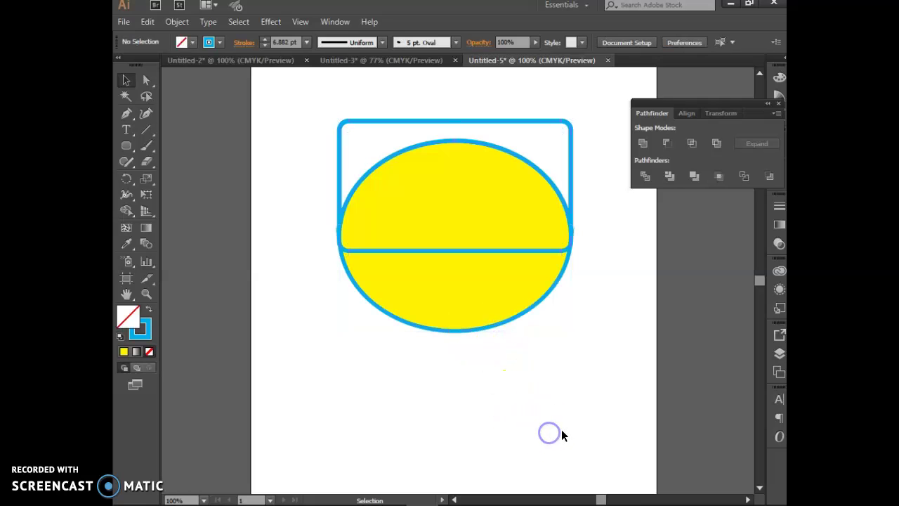
{"action": "right_click", "coordinate": [515, 317]}
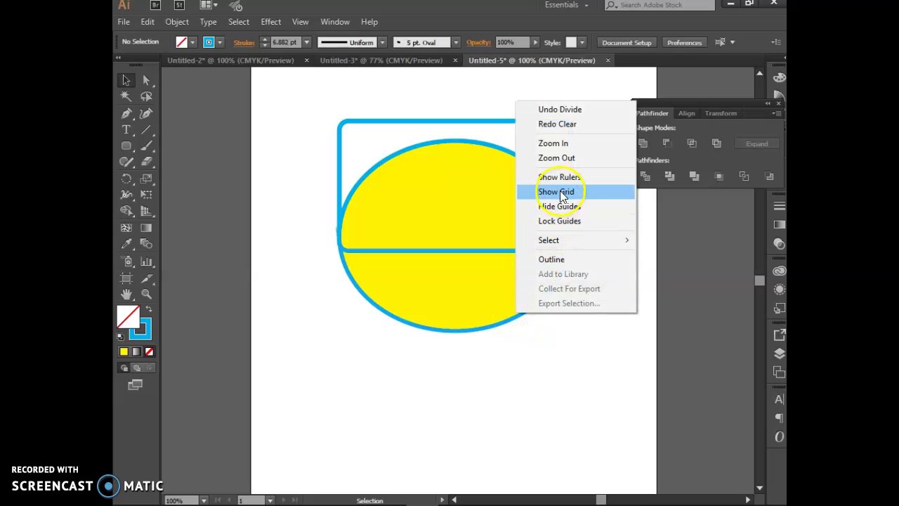
{"action": "left_click", "coordinate": [379, 425]}
{"action": "left_click_drag", "start_coordinate": [575, 336], "coordinate": [343, 91]}
{"action": "right_click", "coordinate": [420, 326]}
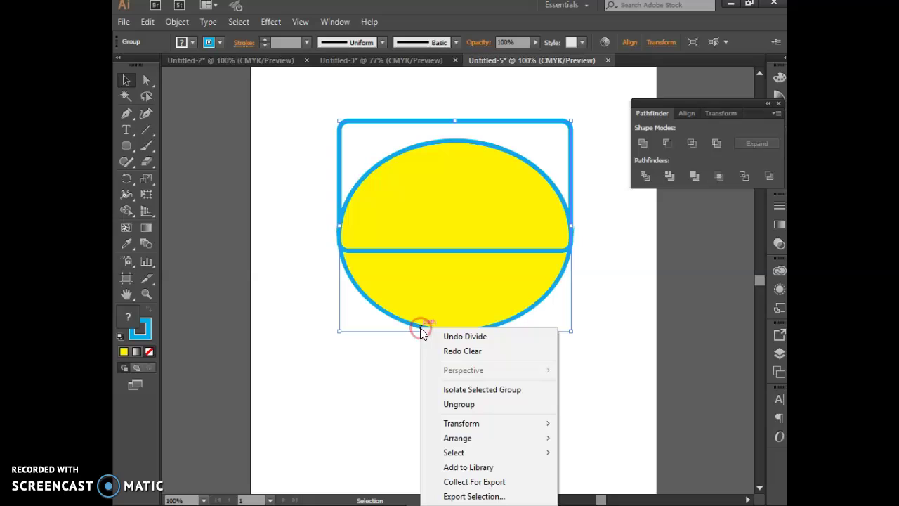
{"action": "left_click", "coordinate": [476, 404]}
{"action": "left_click", "coordinate": [555, 378]}
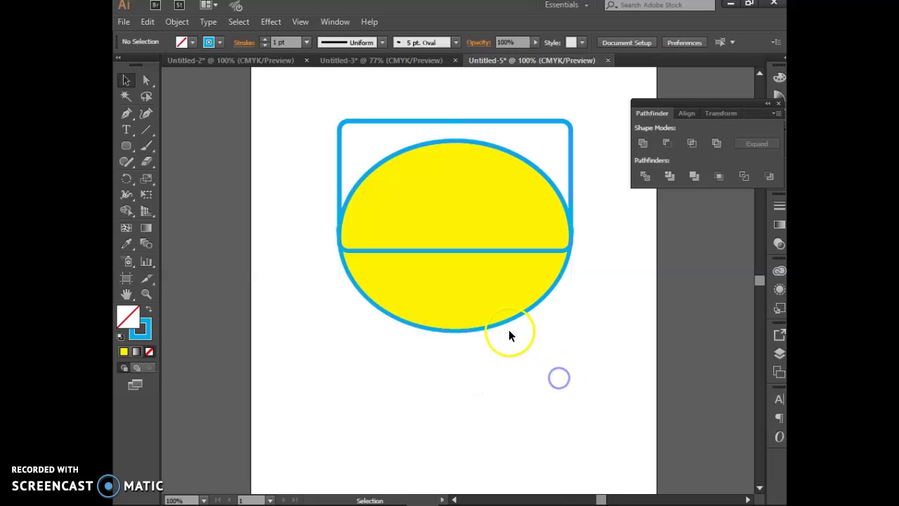
{"action": "left_click", "coordinate": [503, 325]}
{"action": "key", "text": "Delete"}
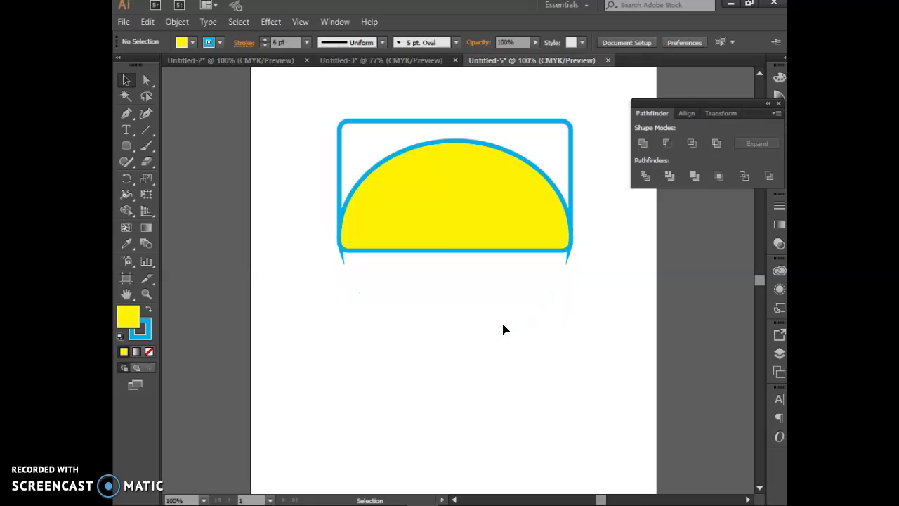
{"action": "left_click", "coordinate": [572, 157]}
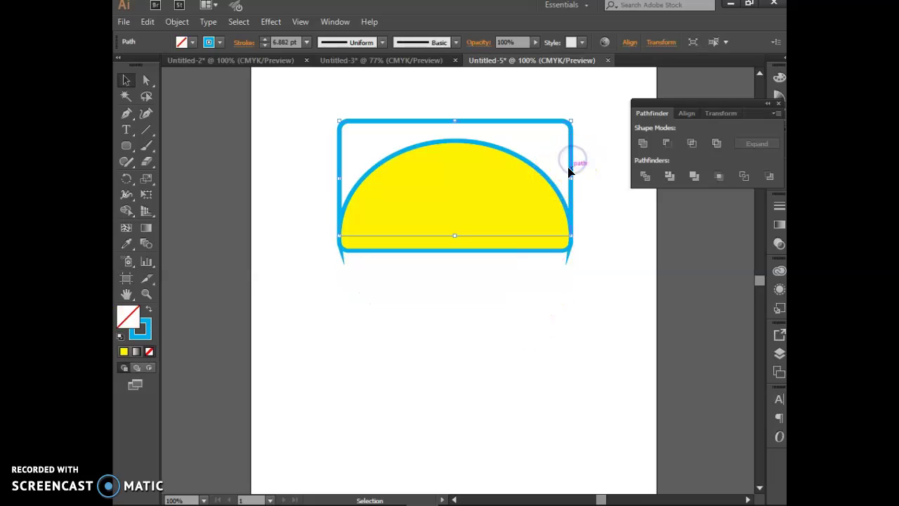
{"action": "key", "text": "Delete"}
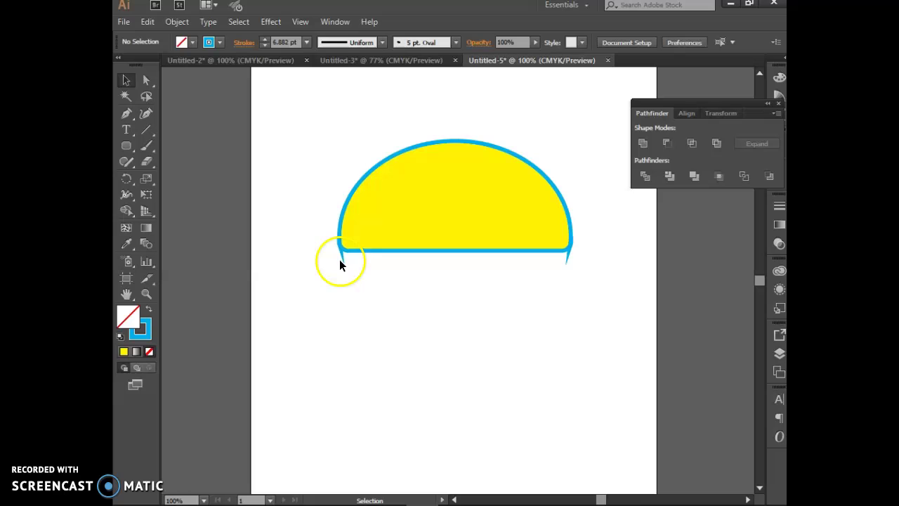
{"action": "left_click", "coordinate": [344, 257]}
{"action": "left_click", "coordinate": [582, 260]}
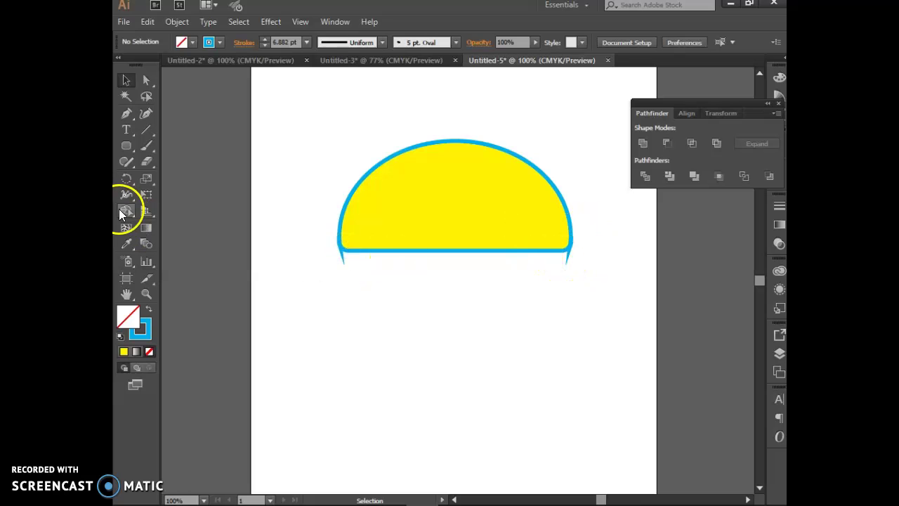
{"action": "left_click", "coordinate": [144, 161]}
{"action": "mouse_move", "coordinate": [311, 273]}
{"action": "left_mouse_down"}
{"action": "mouse_move", "coordinate": [345, 261]}
{"action": "mouse_move", "coordinate": [341, 253]}
{"action": "left_mouse_up"}
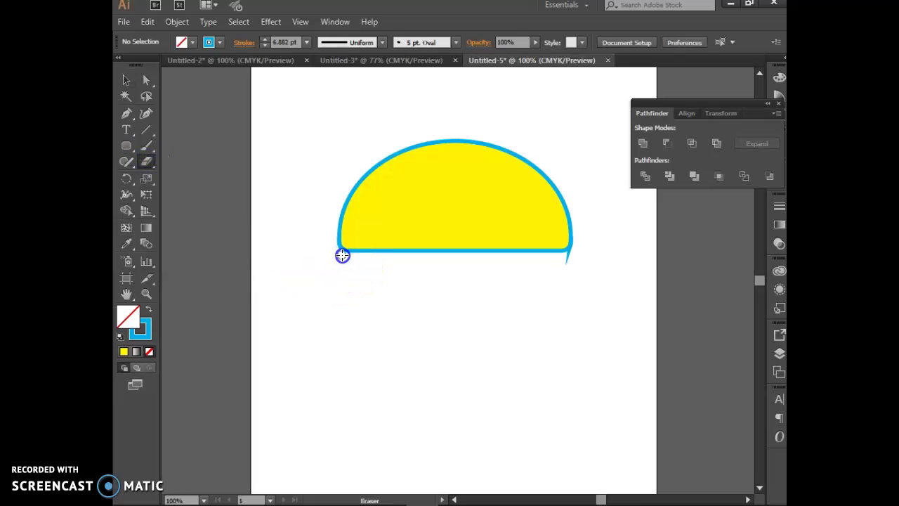
{"action": "left_click", "coordinate": [355, 295]}
{"action": "key", "text": "ctrl+z"}
{"action": "key", "text": "ctrl+z"}
{"action": "key", "text": "ctrl+z"}
{"action": "key", "text": "ctrl+z"}
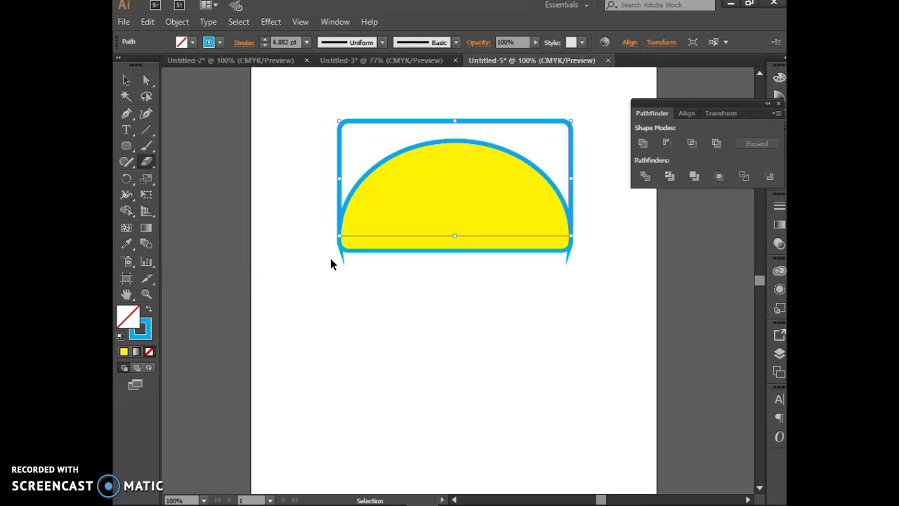
Erase across the shape, Divide the ellipse and rectangle, then go to the Untitled-2 taco document.
{"action": "mouse_move", "coordinate": [337, 260]}
{"action": "left_mouse_down"}
{"action": "mouse_move", "coordinate": [368, 286]}
{"action": "mouse_move", "coordinate": [498, 283]}
{"action": "mouse_move", "coordinate": [574, 248]}
{"action": "mouse_move", "coordinate": [564, 253]}
{"action": "mouse_move", "coordinate": [568, 237]}
{"action": "mouse_move", "coordinate": [522, 348]}
{"action": "mouse_move", "coordinate": [497, 332]}
{"action": "left_mouse_up"}
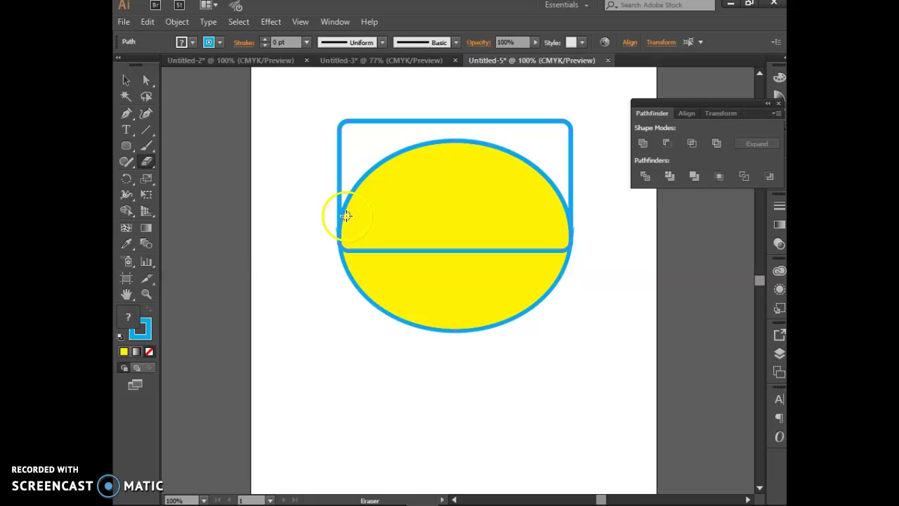
{"action": "left_click", "coordinate": [126, 80]}
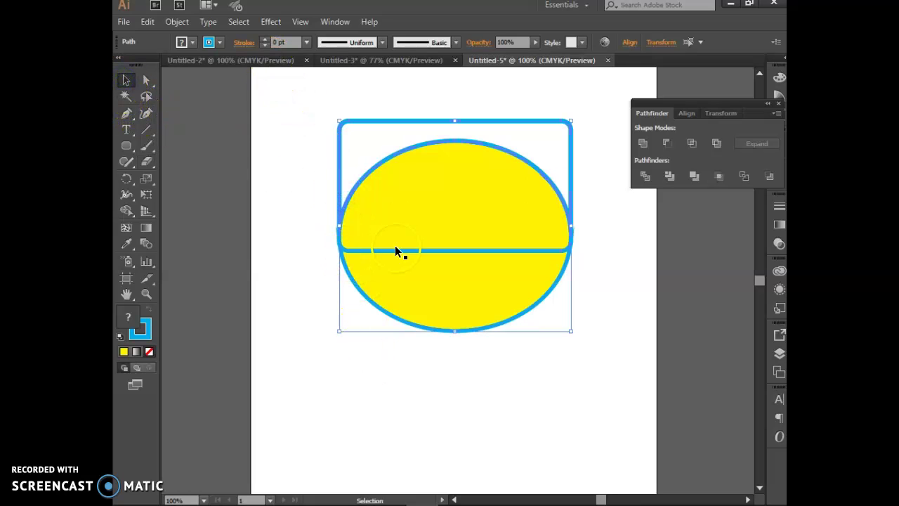
{"action": "left_click", "coordinate": [643, 175]}
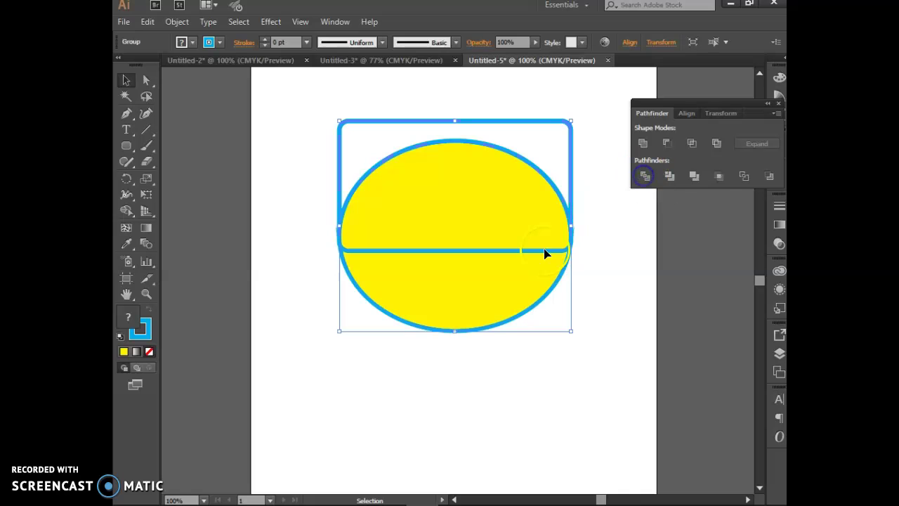
{"action": "right_click", "coordinate": [547, 291]}
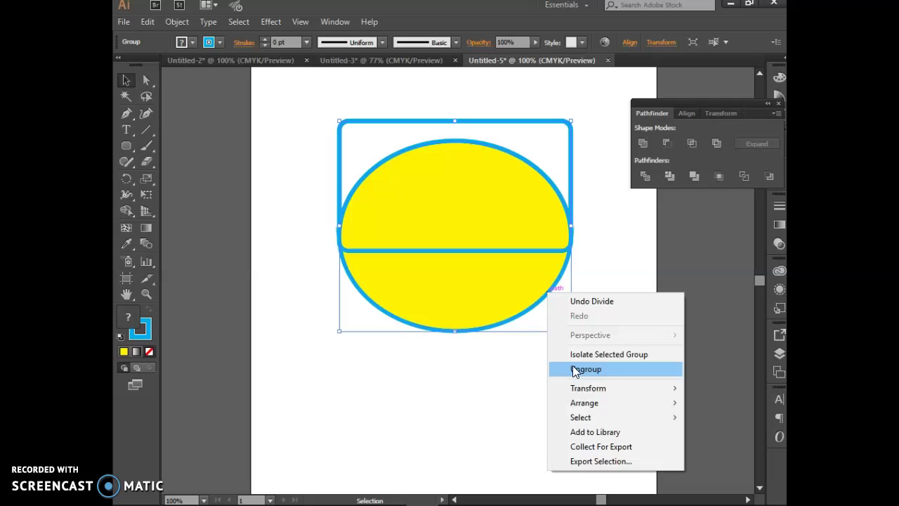
{"action": "left_click", "coordinate": [217, 59]}
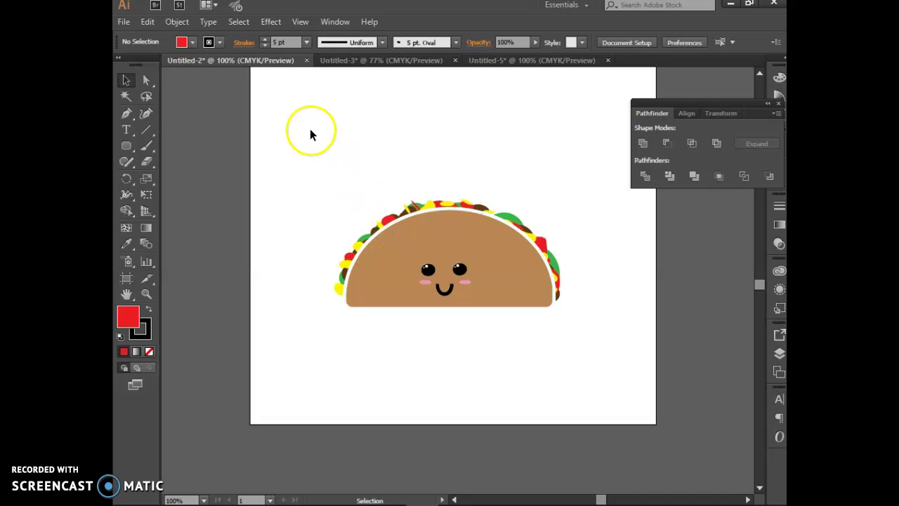
Paint black Blob Brush doodle strokes in the empty top-left area.
{"action": "left_click", "coordinate": [154, 149]}
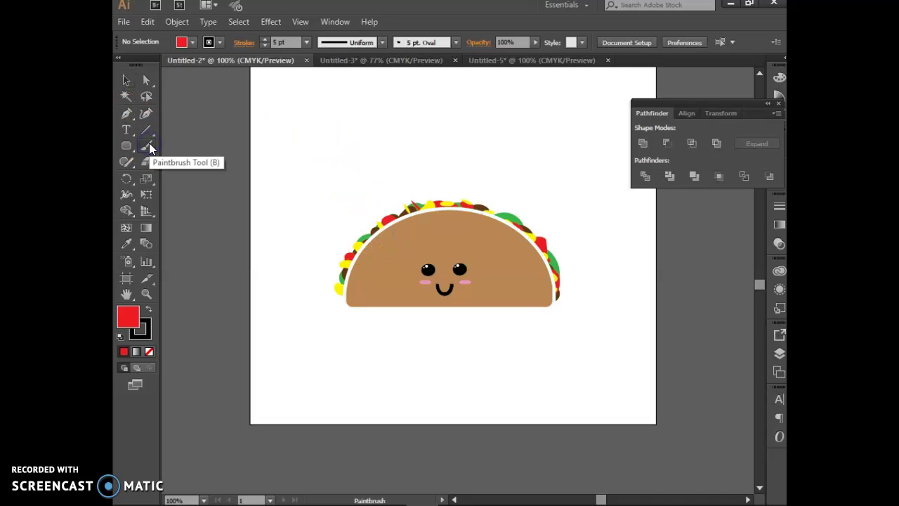
{"action": "left_click_drag", "start_coordinate": [149, 142], "coordinate": [183, 161]}
{"action": "mouse_move", "coordinate": [298, 156]}
{"action": "left_mouse_down"}
{"action": "mouse_move", "coordinate": [350, 152]}
{"action": "mouse_move", "coordinate": [363, 132]}
{"action": "mouse_move", "coordinate": [324, 136]}
{"action": "left_mouse_up"}
{"action": "mouse_move", "coordinate": [339, 132]}
{"action": "left_mouse_down"}
{"action": "mouse_move", "coordinate": [354, 130]}
{"action": "mouse_move", "coordinate": [301, 147]}
{"action": "mouse_move", "coordinate": [353, 130]}
{"action": "mouse_move", "coordinate": [353, 111]}
{"action": "mouse_move", "coordinate": [379, 131]}
{"action": "left_mouse_up"}
{"action": "left_click", "coordinate": [299, 143]}
{"action": "left_click_drag", "start_coordinate": [300, 142], "coordinate": [332, 146]}
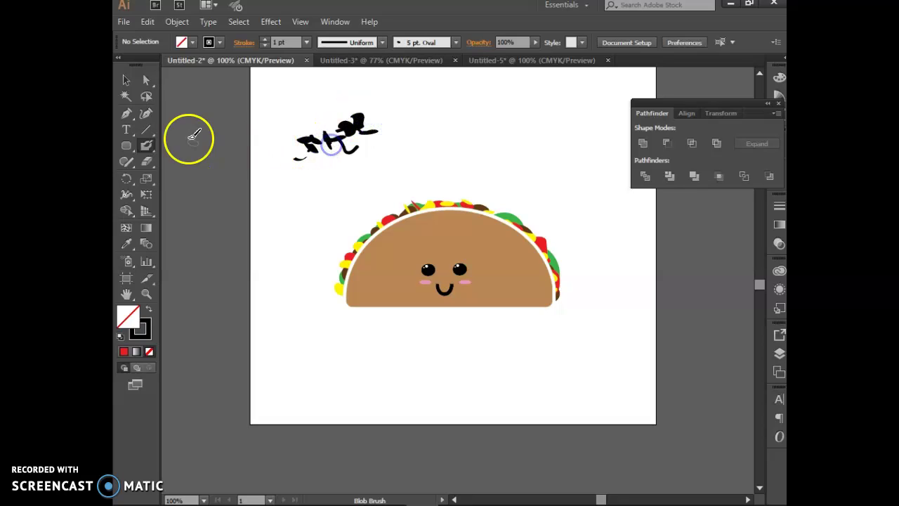
Switch the paint colour to green and add green blobs over the doodle.
{"action": "left_click", "coordinate": [220, 43]}
{"action": "left_click", "coordinate": [180, 68]}
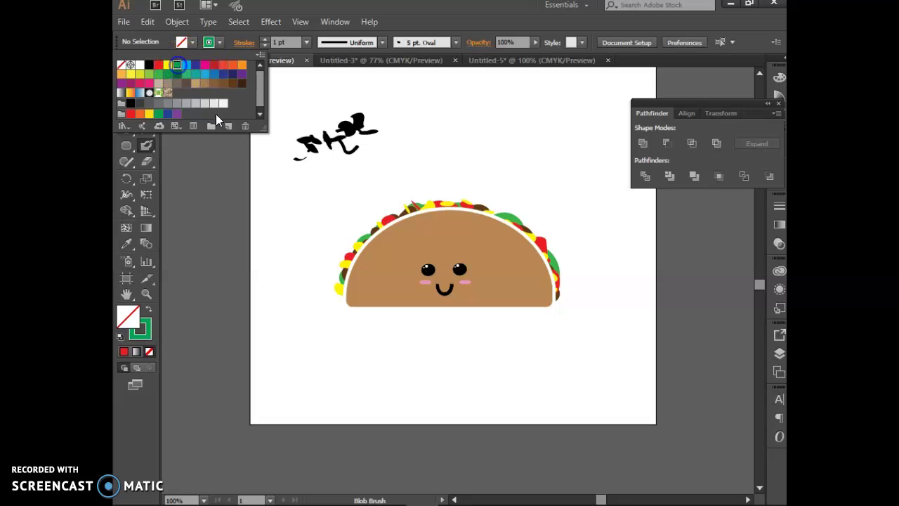
{"action": "mouse_move", "coordinate": [281, 140]}
{"action": "left_mouse_down"}
{"action": "mouse_move", "coordinate": [318, 150]}
{"action": "mouse_move", "coordinate": [359, 120]}
{"action": "left_mouse_up"}
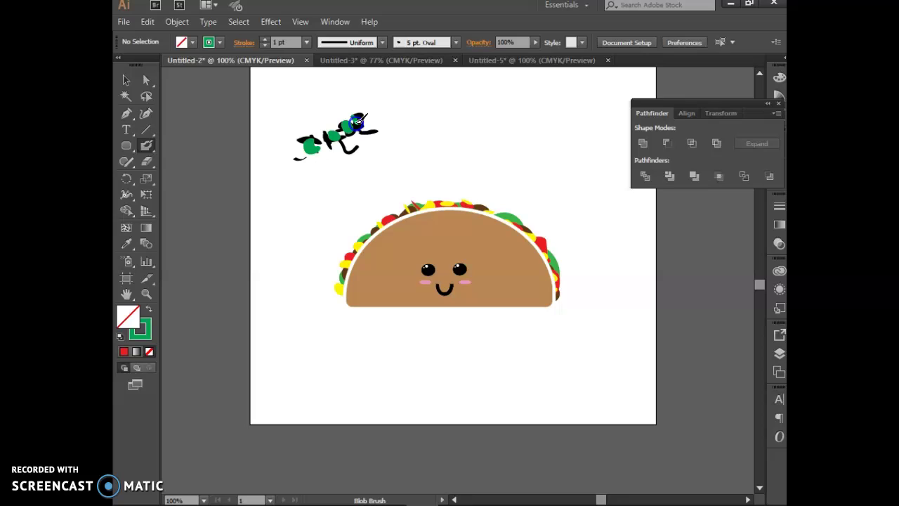
{"action": "mouse_move", "coordinate": [300, 144]}
{"action": "left_mouse_down"}
{"action": "mouse_move", "coordinate": [313, 147]}
{"action": "mouse_move", "coordinate": [355, 121]}
{"action": "left_mouse_up"}
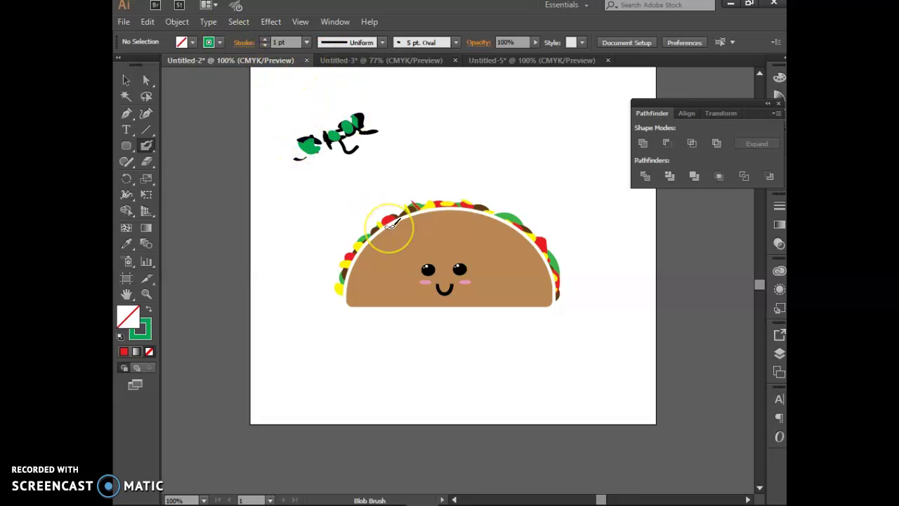
Drag the taco shell off the fillings and back into place.
{"action": "left_click", "coordinate": [133, 83]}
{"action": "left_click", "coordinate": [379, 237]}
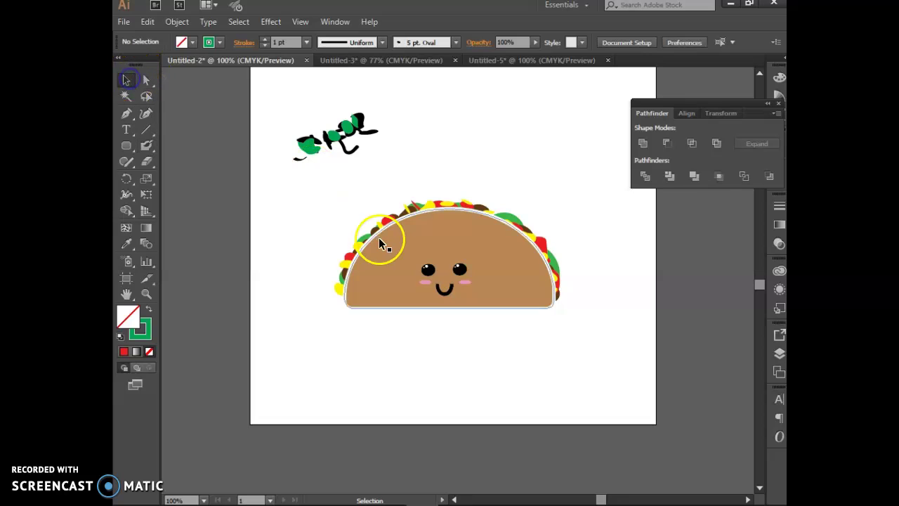
{"action": "left_click_drag", "start_coordinate": [394, 248], "coordinate": [475, 328]}
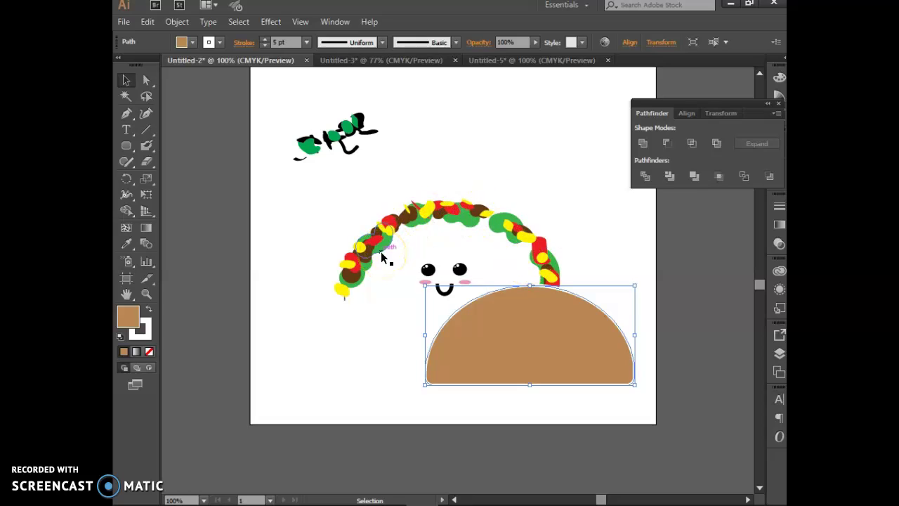
{"action": "left_click_drag", "start_coordinate": [491, 317], "coordinate": [411, 247]}
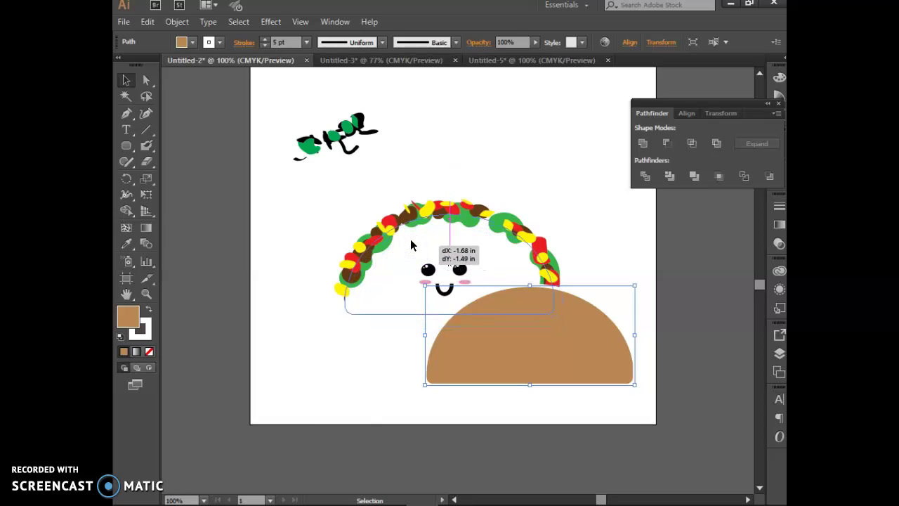
{"action": "left_click", "coordinate": [411, 222]}
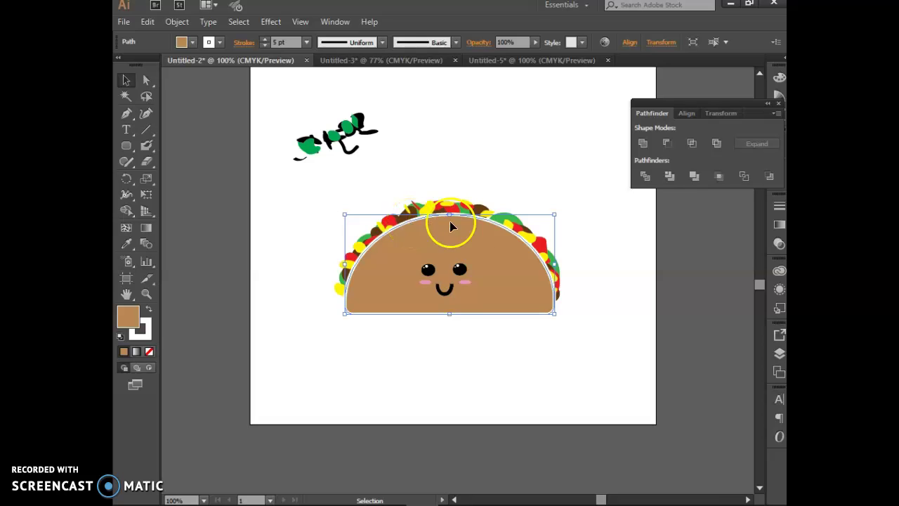
{"action": "left_click", "coordinate": [595, 244]}
{"action": "left_click", "coordinate": [347, 269]}
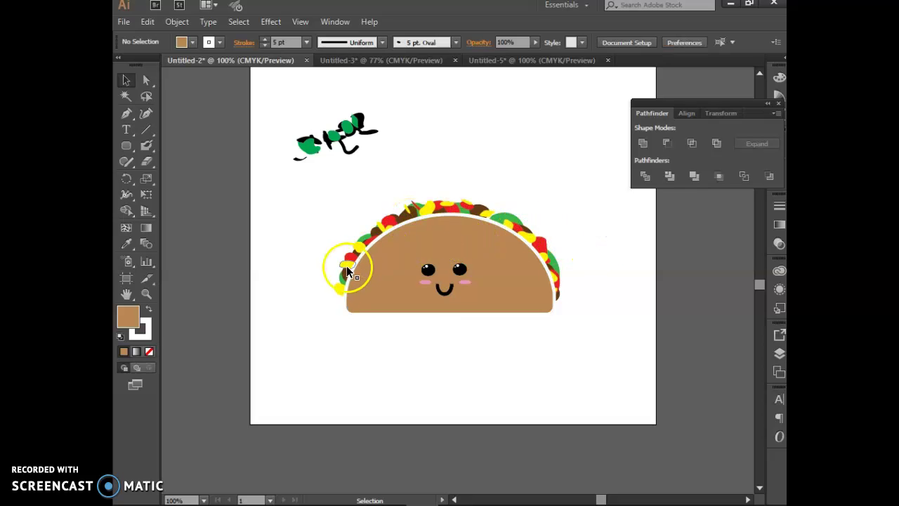
Lower the taco shell's stroke weight from 5 pt to 3 pt.
{"action": "left_click", "coordinate": [543, 262]}
{"action": "left_click", "coordinate": [245, 44]}
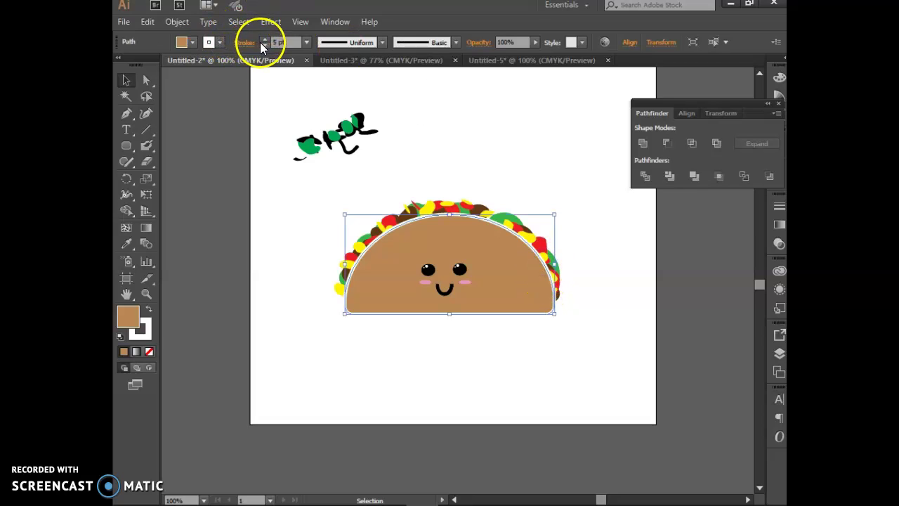
{"action": "left_click", "coordinate": [261, 43]}
{"action": "left_click", "coordinate": [262, 44]}
{"action": "left_click", "coordinate": [277, 115]}
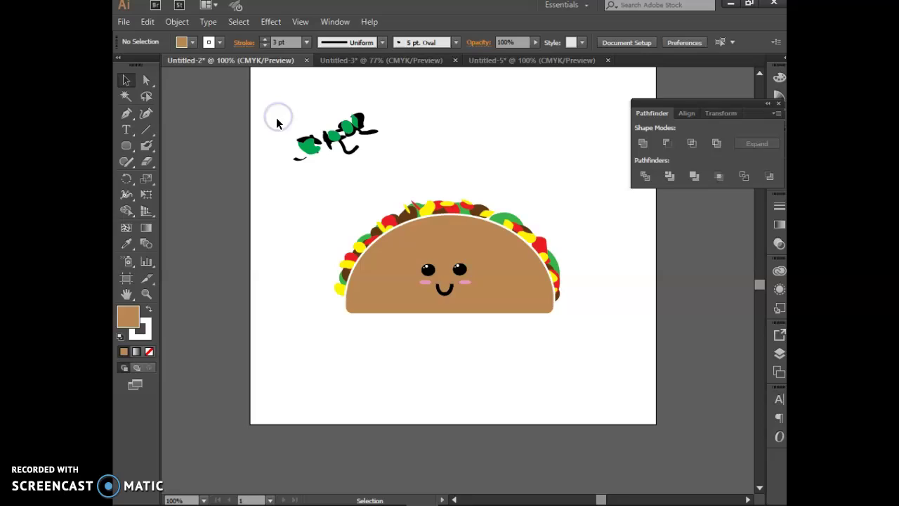
{"action": "left_click", "coordinate": [392, 267]}
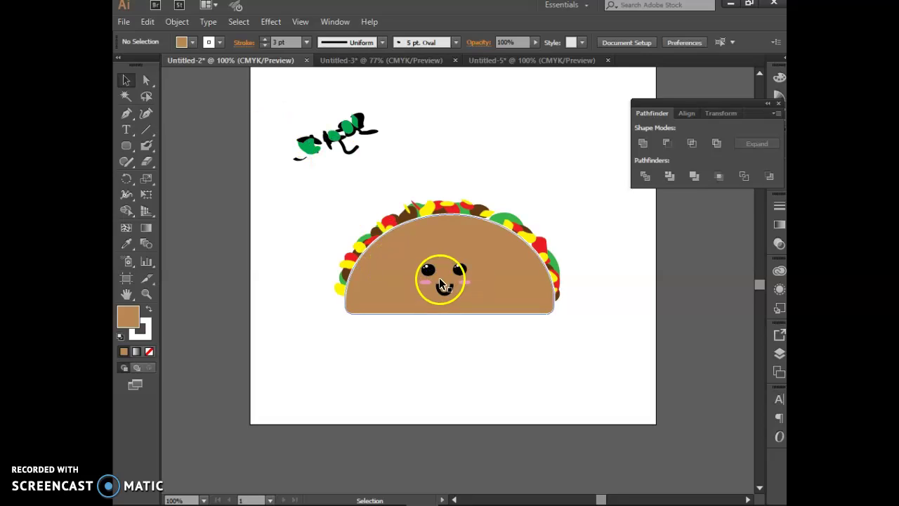
Nudge the selection slightly left and point out Divide in the Pathfinder panel.
{"action": "left_click_drag", "start_coordinate": [439, 278], "coordinate": [400, 269]}
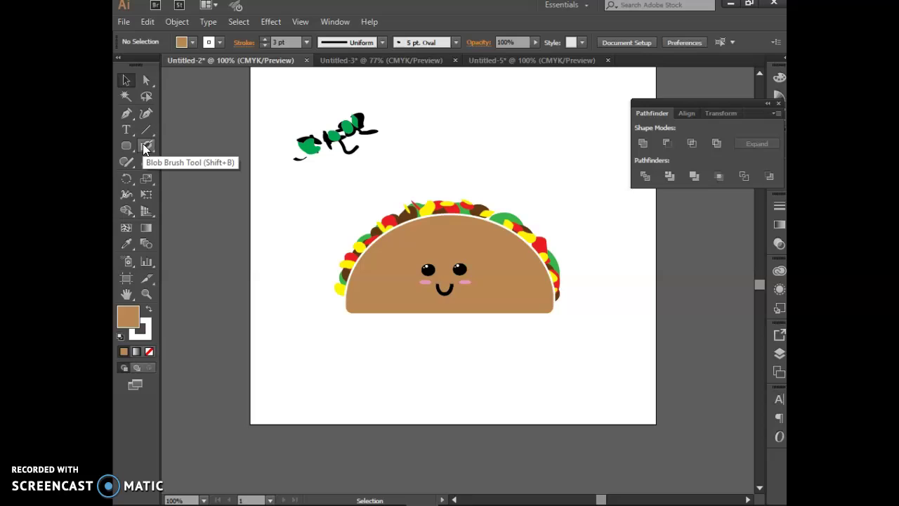
{"action": "left_click", "coordinate": [673, 136]}
{"action": "left_click", "coordinate": [649, 157]}
{"action": "left_click", "coordinate": [651, 121]}
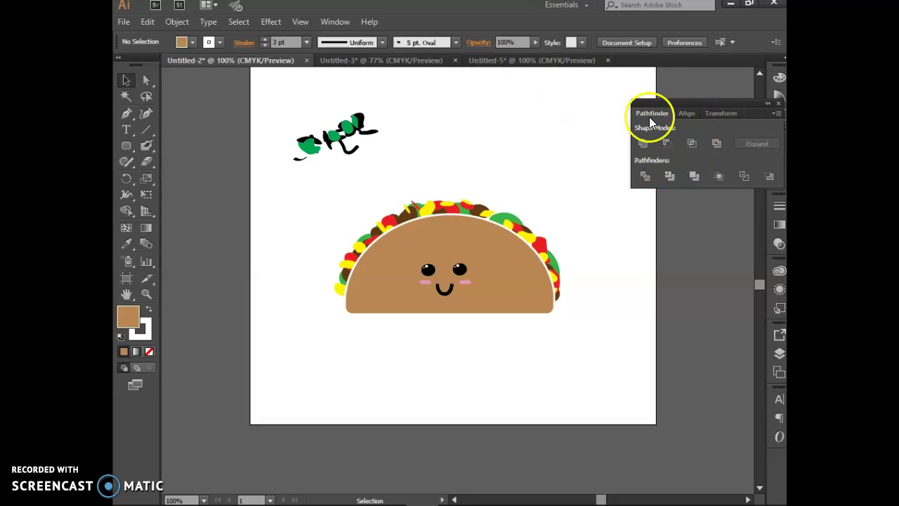
{"action": "left_click", "coordinate": [646, 176]}
{"action": "left_click", "coordinate": [645, 180]}
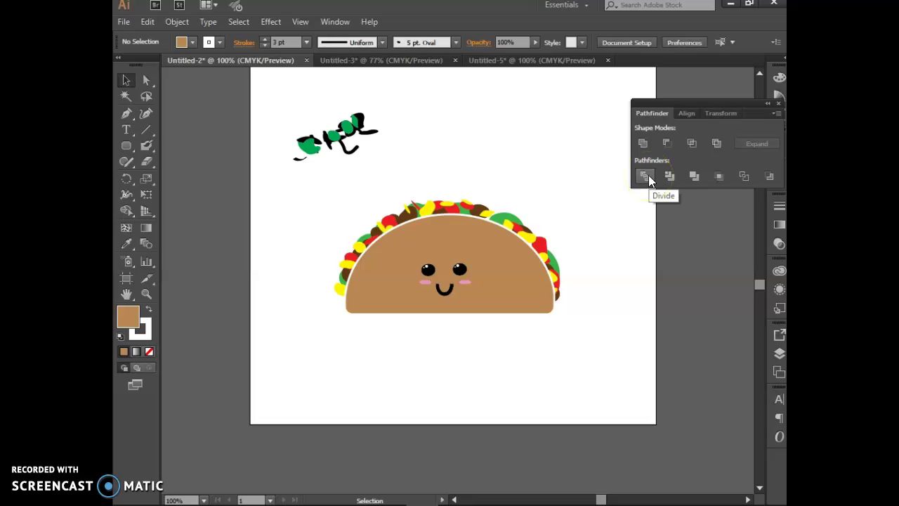
{"action": "left_click", "coordinate": [474, 347]}
Switch to Untitled-5 and open the context menu on the divided yellow group.
{"action": "left_click", "coordinate": [485, 61]}
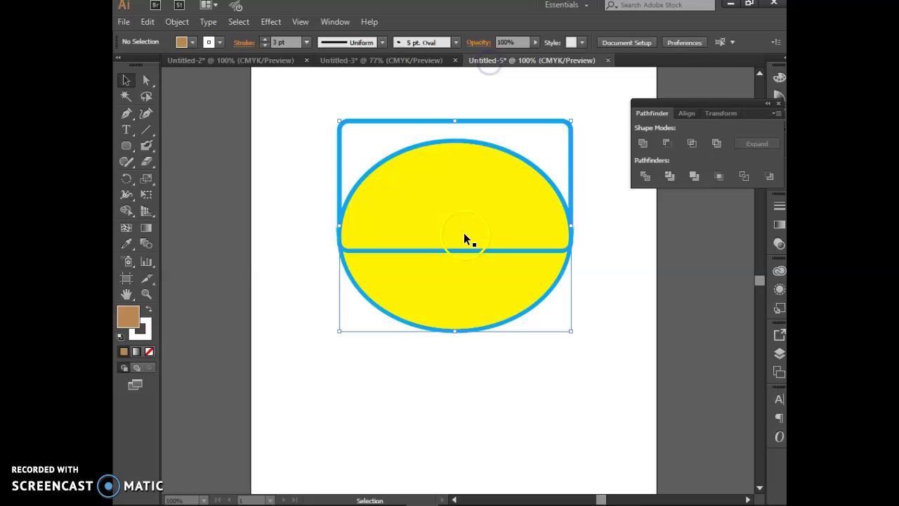
{"action": "right_click", "coordinate": [420, 243]}
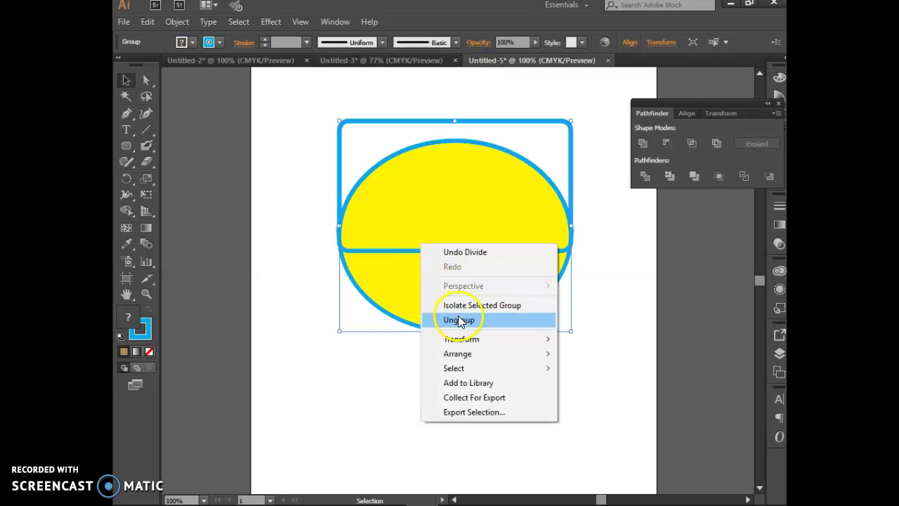